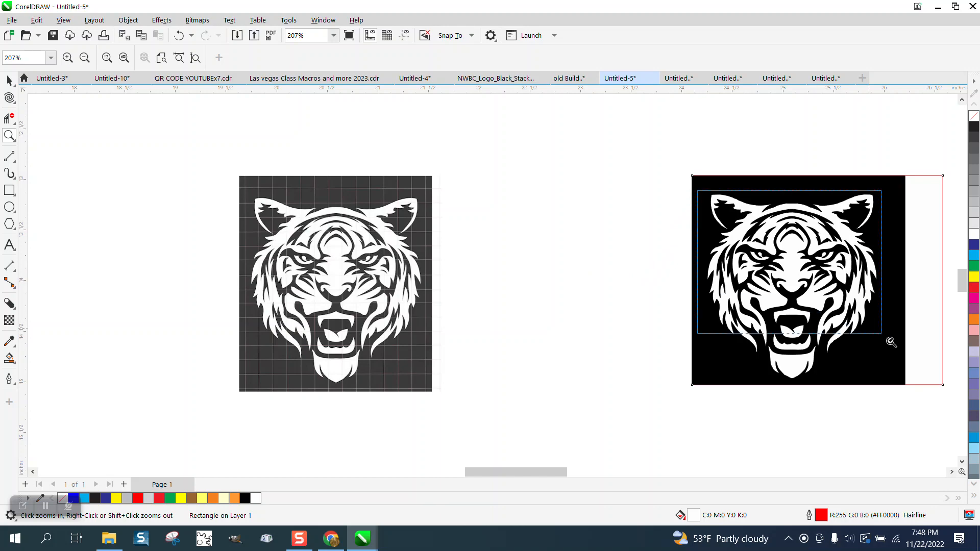
Step: Fill the red-outlined rectangle behind the black tiger image with yellow
scroll(461, 305, down, 1)
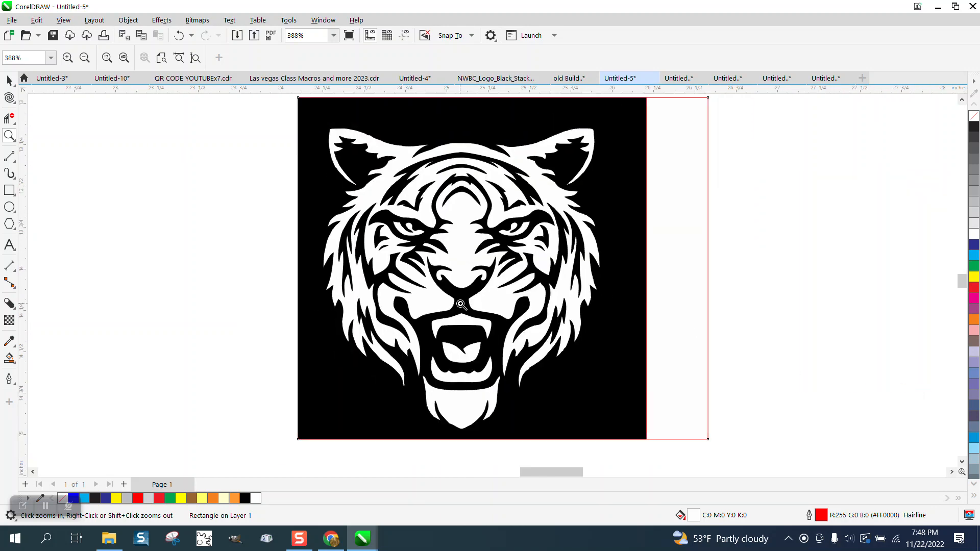
key(space)
scroll(589, 228, down, 3)
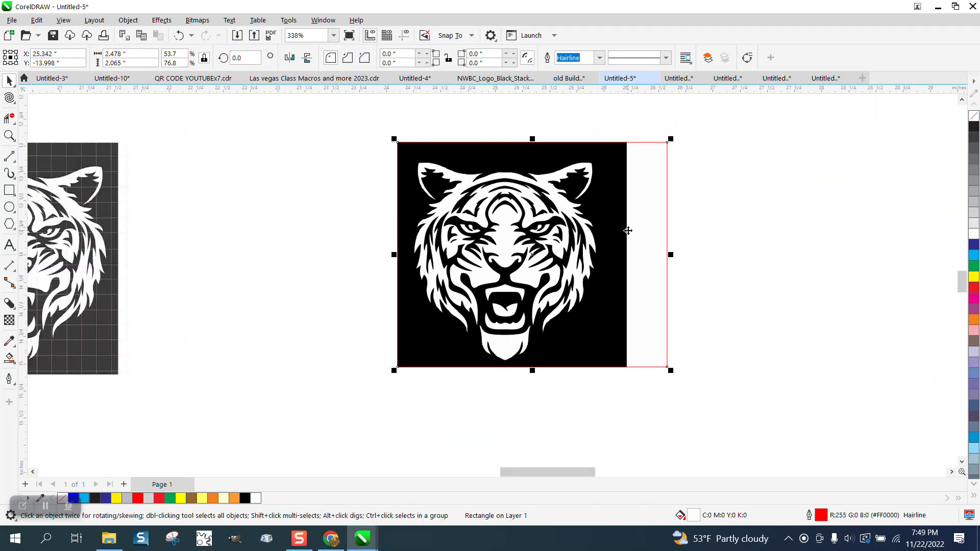
key(space)
click(974, 276)
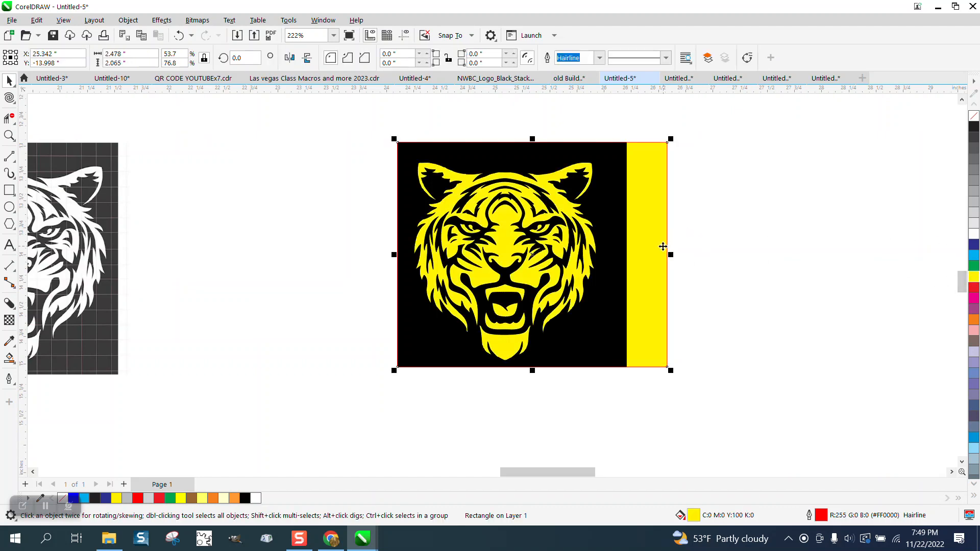
Step: Slide the yellow rectangle out to one side and return it behind the black tiger image
drag(663, 246, 785, 247)
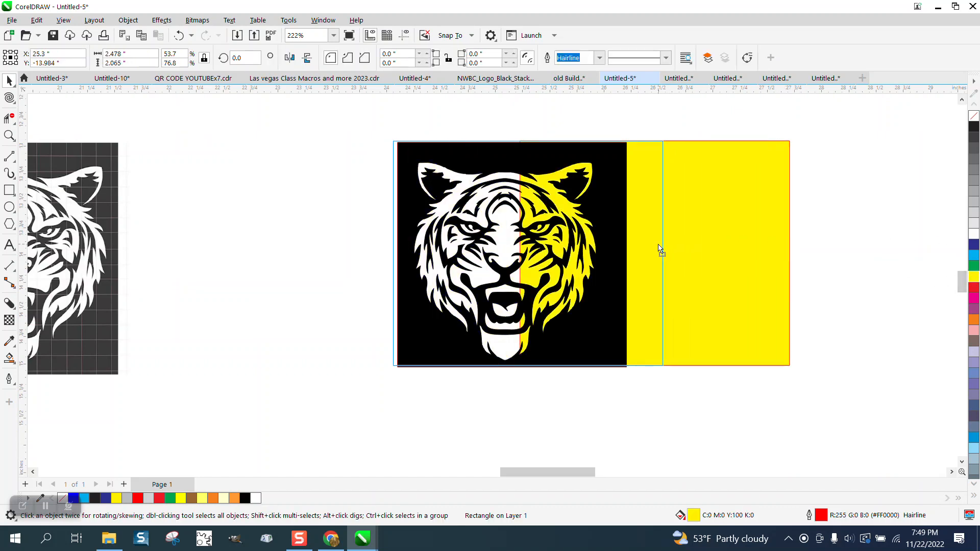
mouse_move(658, 244)
mouse_down()
mouse_move(858, 247)
mouse_move(628, 248)
mouse_move(664, 247)
mouse_move(644, 251)
mouse_up()
scroll(627, 184, down, 2)
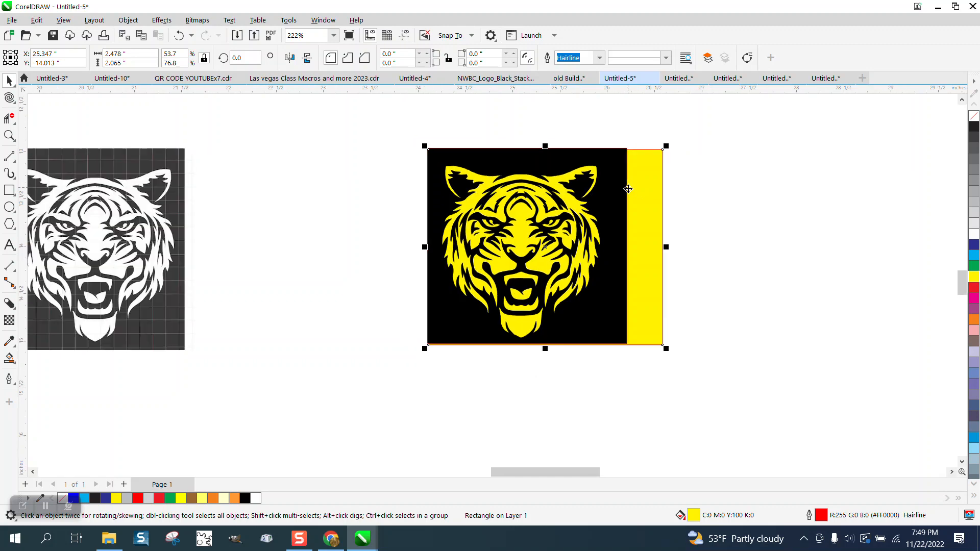
scroll(454, 242, down, 1)
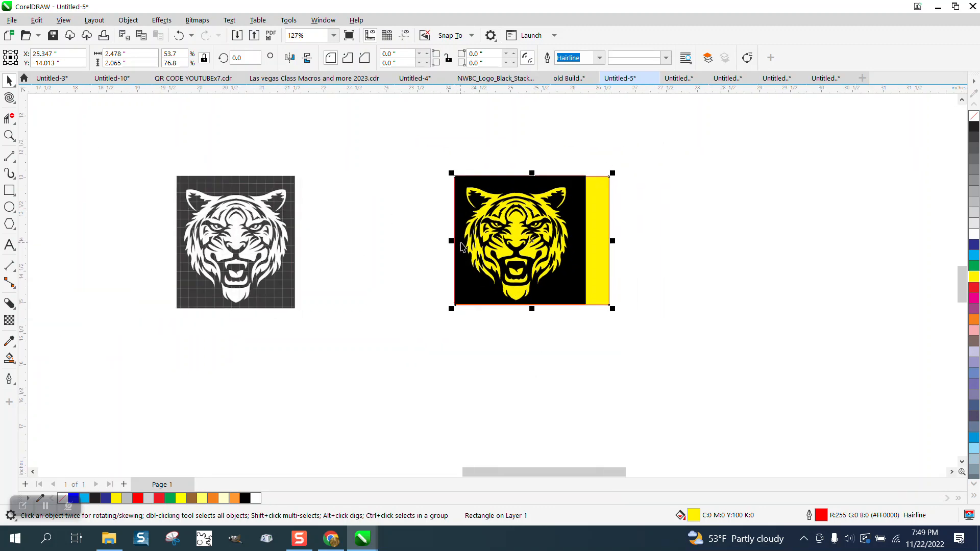
Step: Set the document's nudge distance to 2.5 inches with nothing selected
click(254, 233)
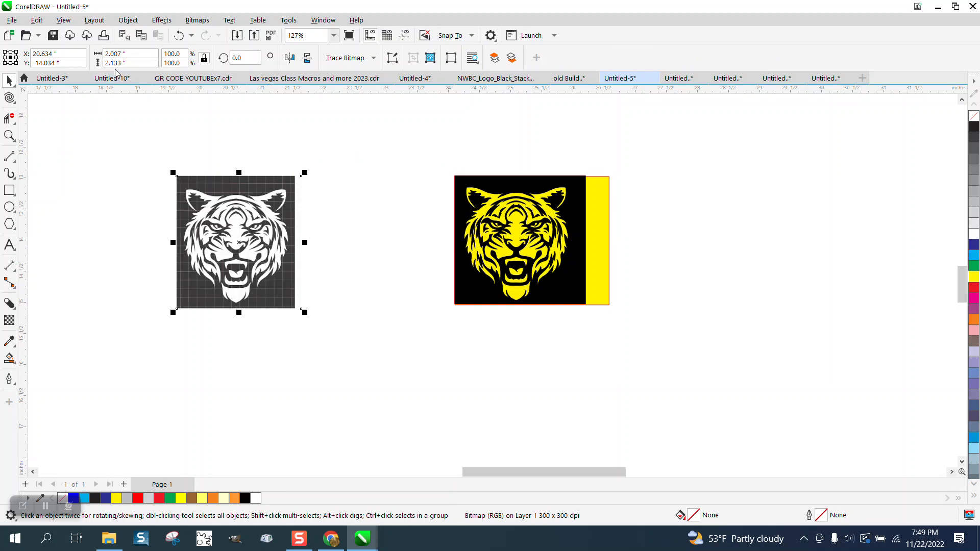
click(148, 109)
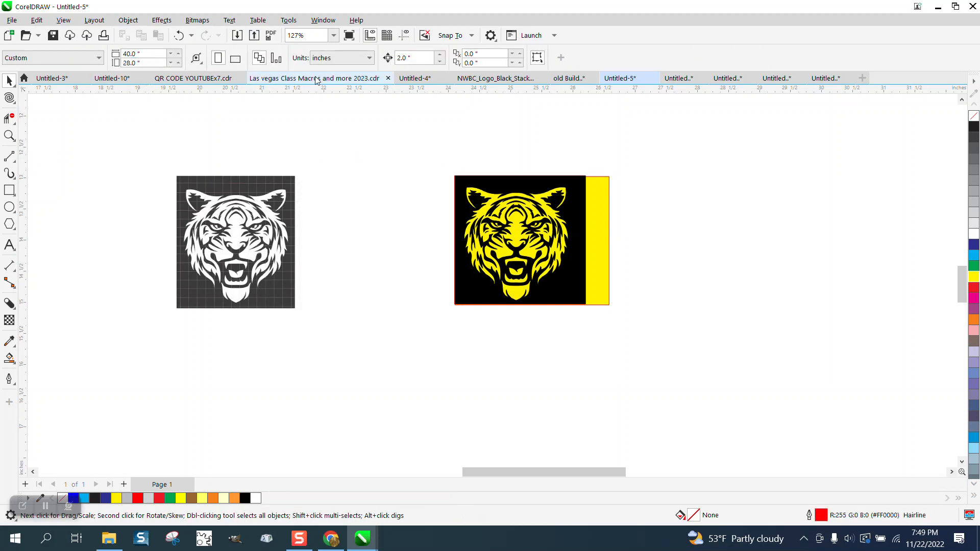
click(424, 58)
text(2.5)
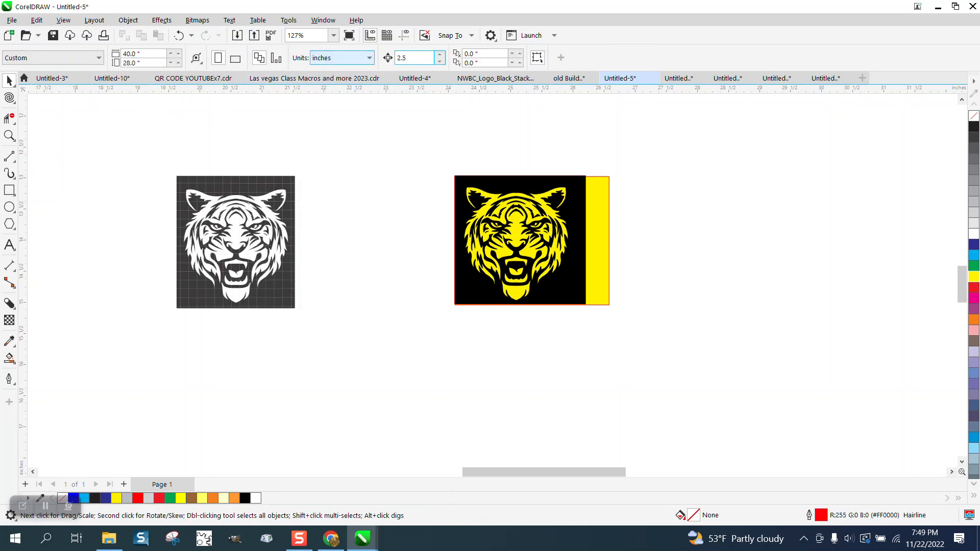
Step: Nudge the grey tiger bitmap 2.5 inches right, then duplicate it and nudge the copy back to the original position
click(271, 225)
key(Right)
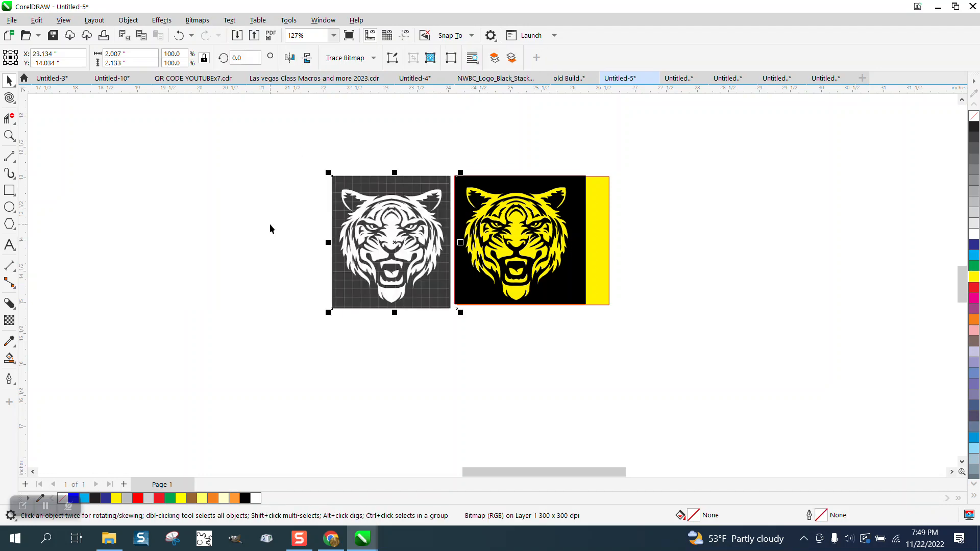
key(KP_Add)
key(Left)
Step: Trace the leftmost tiger bitmap with an Outline Trace of the Clipart type, keeping the default settings
click(214, 232)
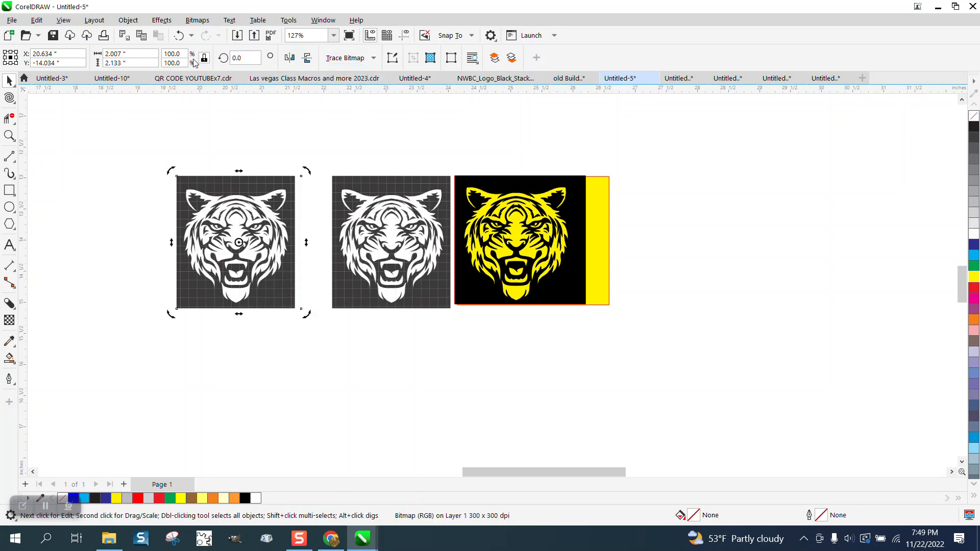
click(373, 59)
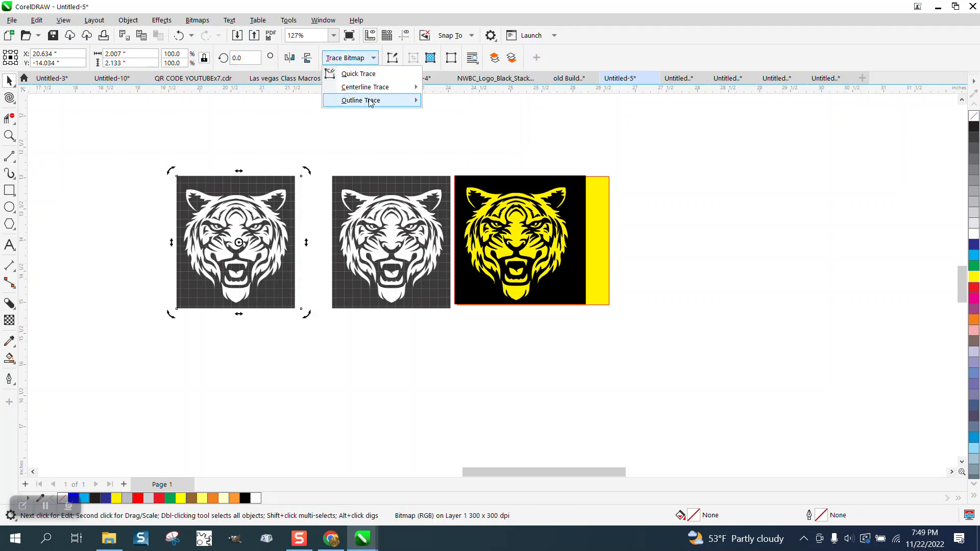
mouse_move(370, 106)
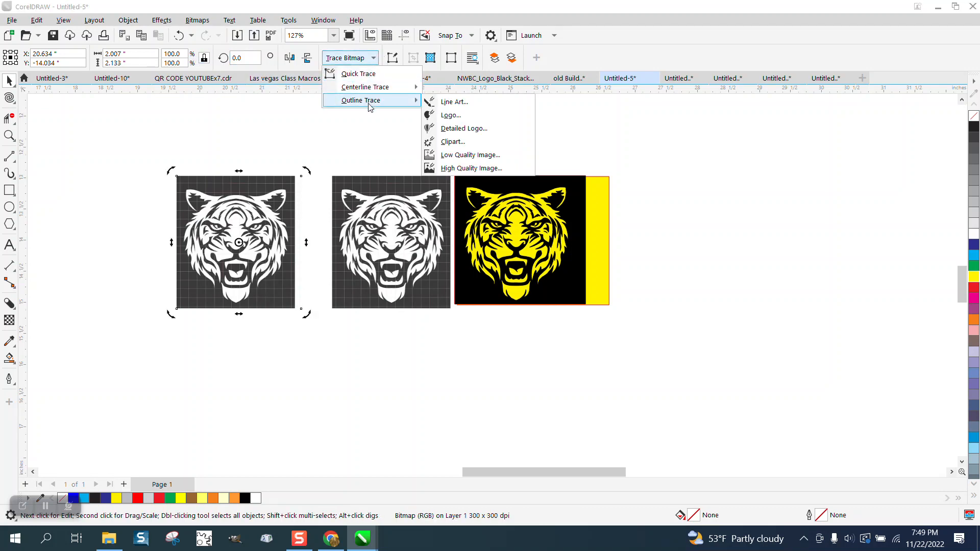
click(448, 146)
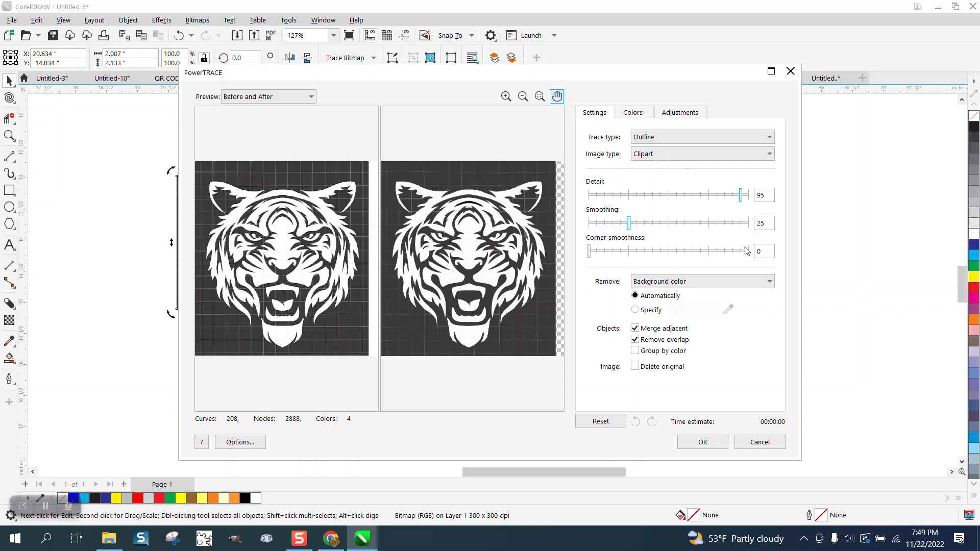
click(712, 442)
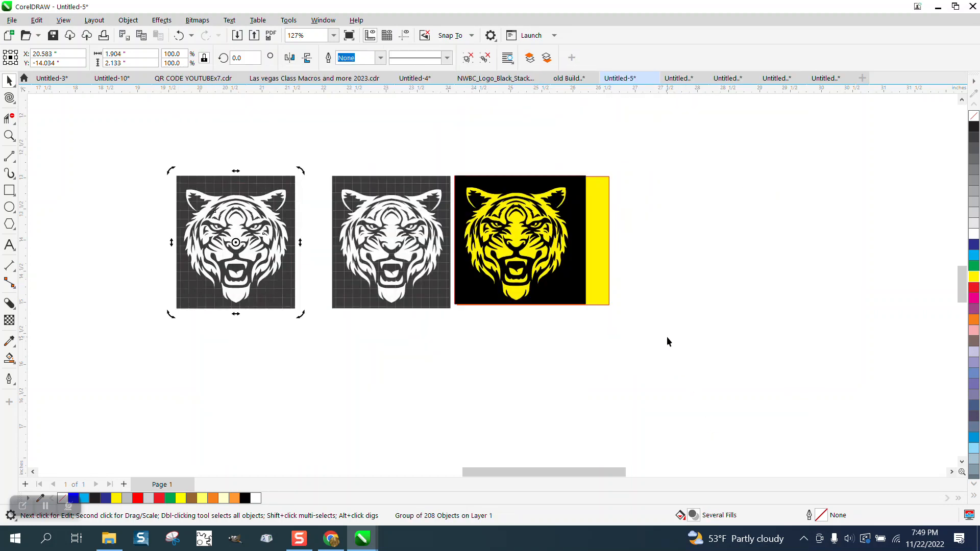
Step: Move the traced tiger group 2.5 inches down, below its source bitmap, and ungroup it
key(ctrl+d)
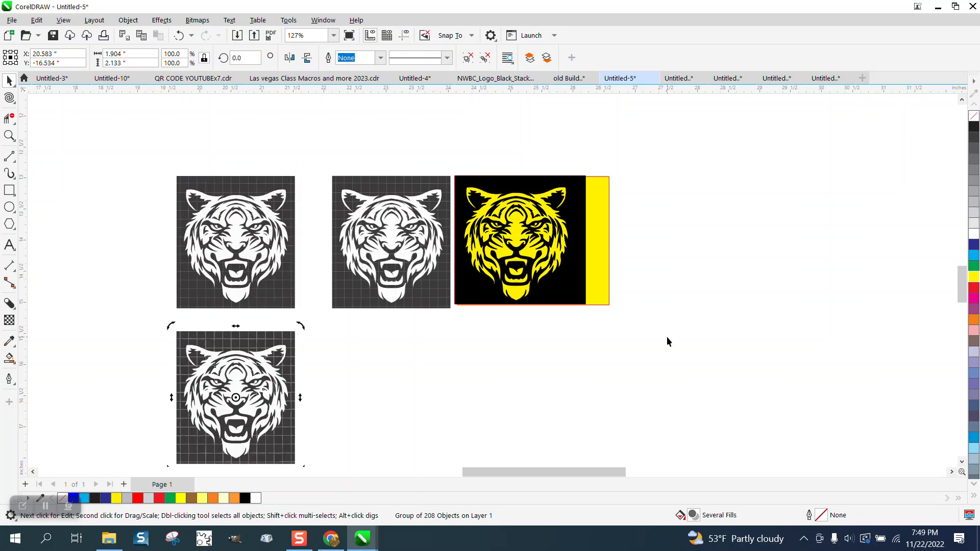
click(131, 20)
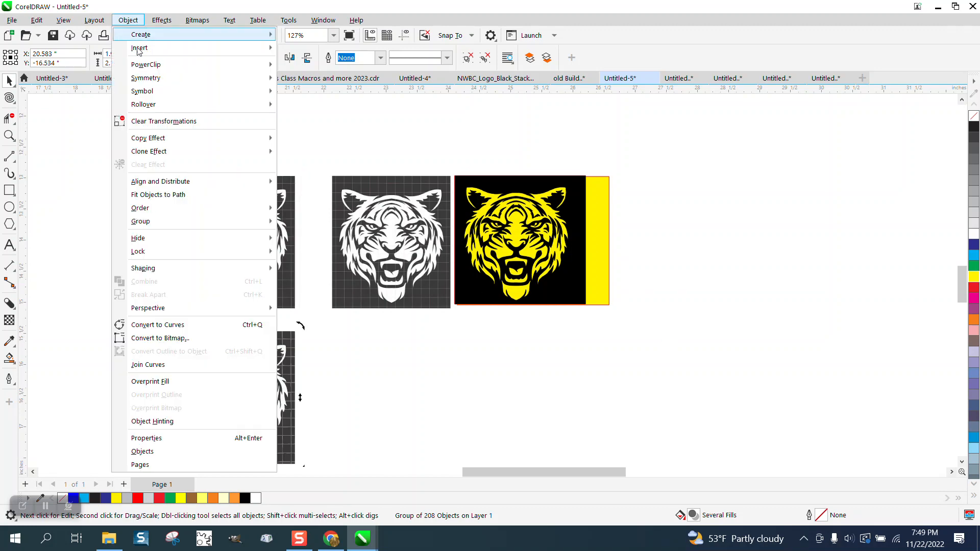
mouse_move(153, 221)
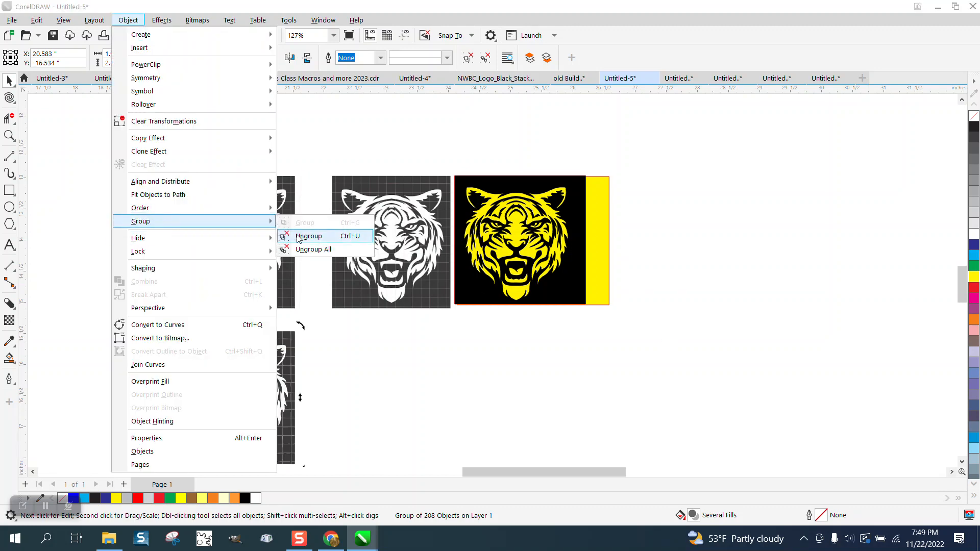
click(300, 235)
click(273, 218)
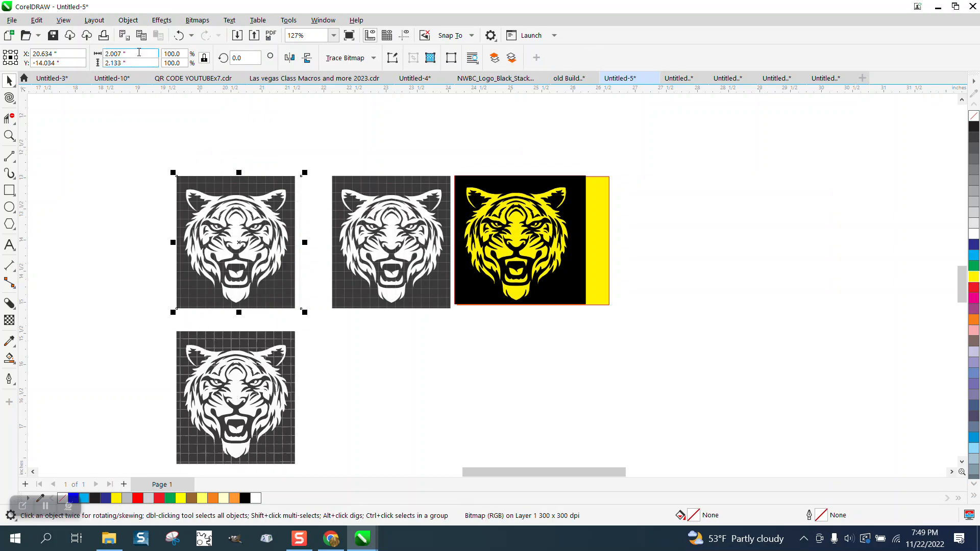
click(128, 20)
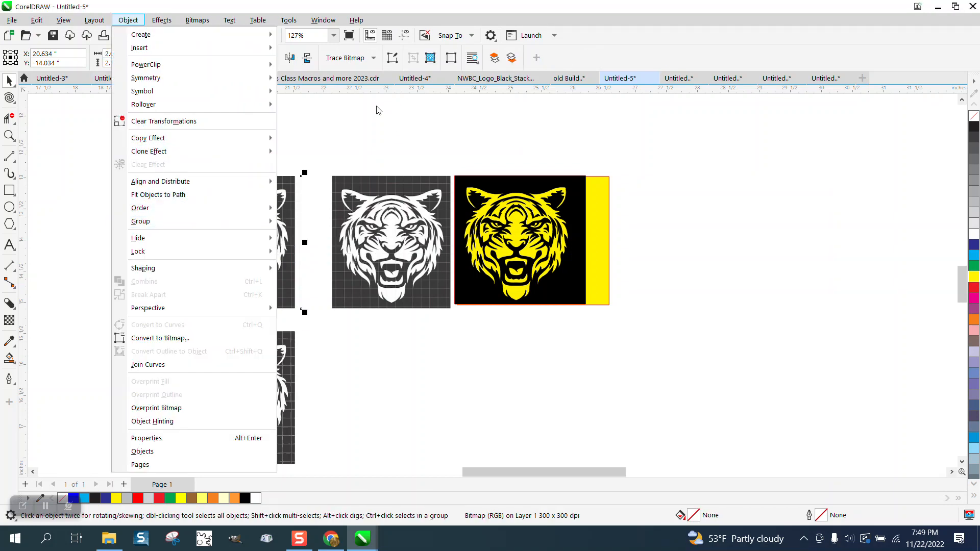
click(314, 302)
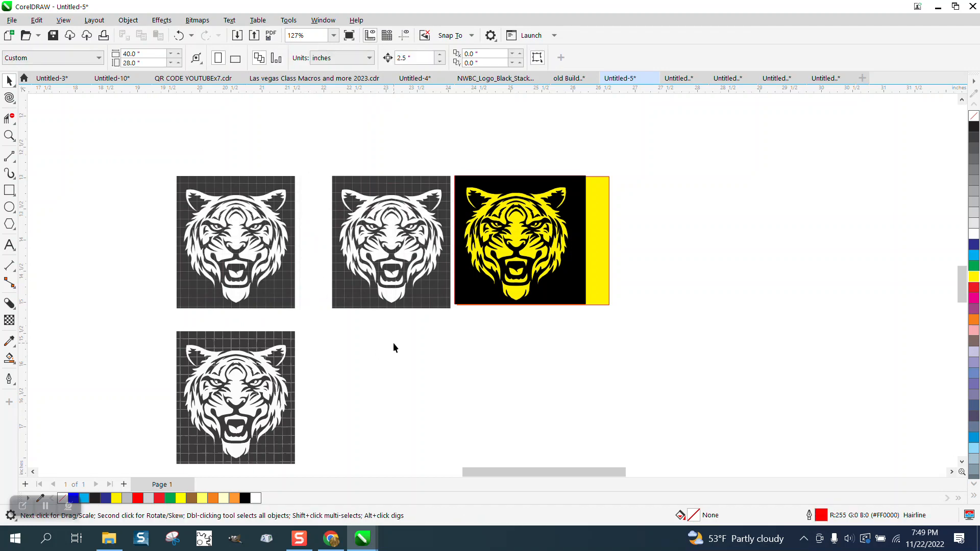
Step: Move the yellow rectangle from behind the black tiger to the empty space beside the traced tiger
drag(606, 279, 473, 434)
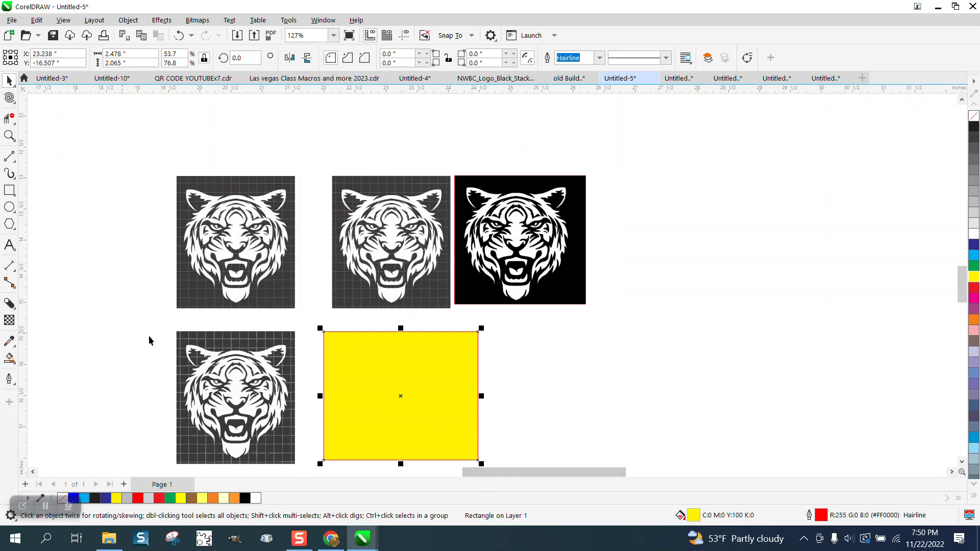
drag(165, 323, 532, 451)
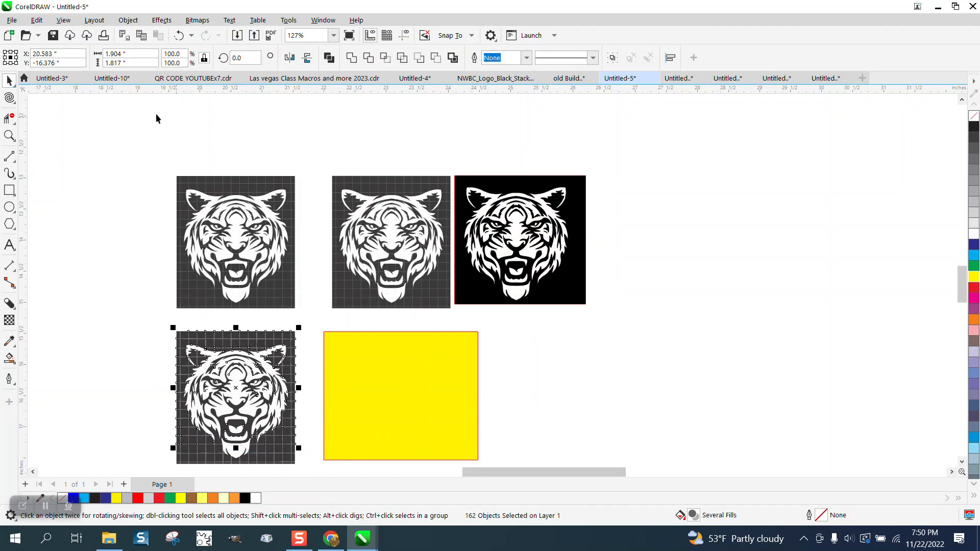
click(128, 20)
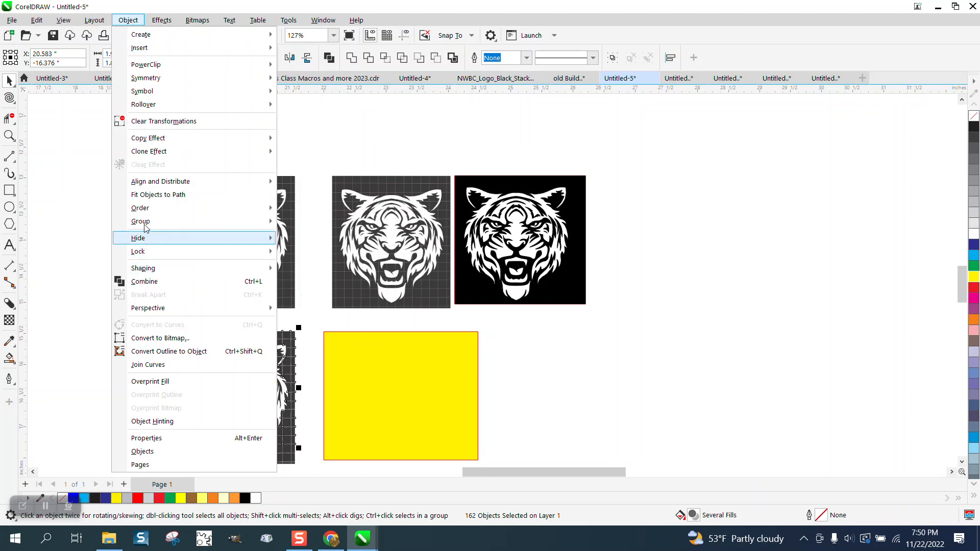
mouse_move(146, 228)
click(104, 213)
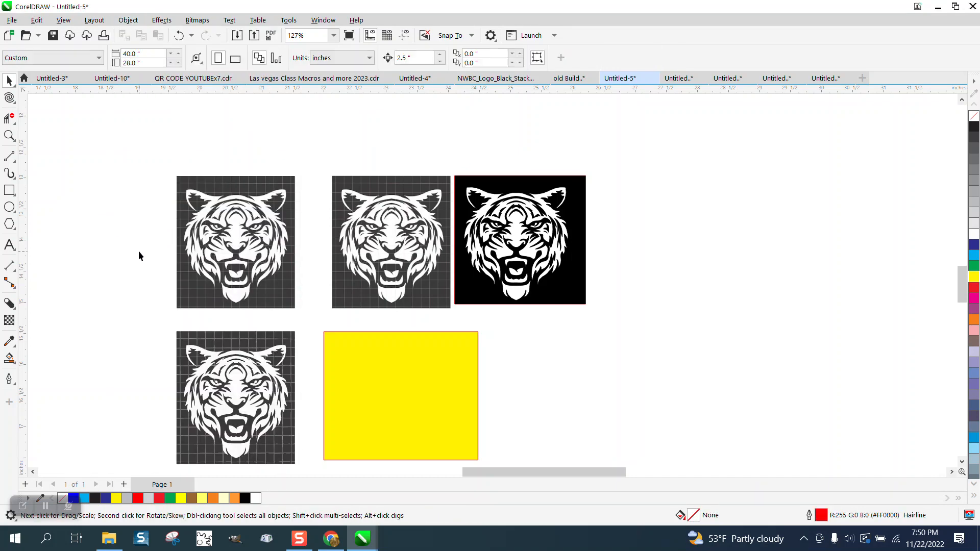
Step: Nudge the traced tiger's main white face shape and both white eye pieces 2.5 inches right onto the yellow rectangle
click(249, 376)
key(Right)
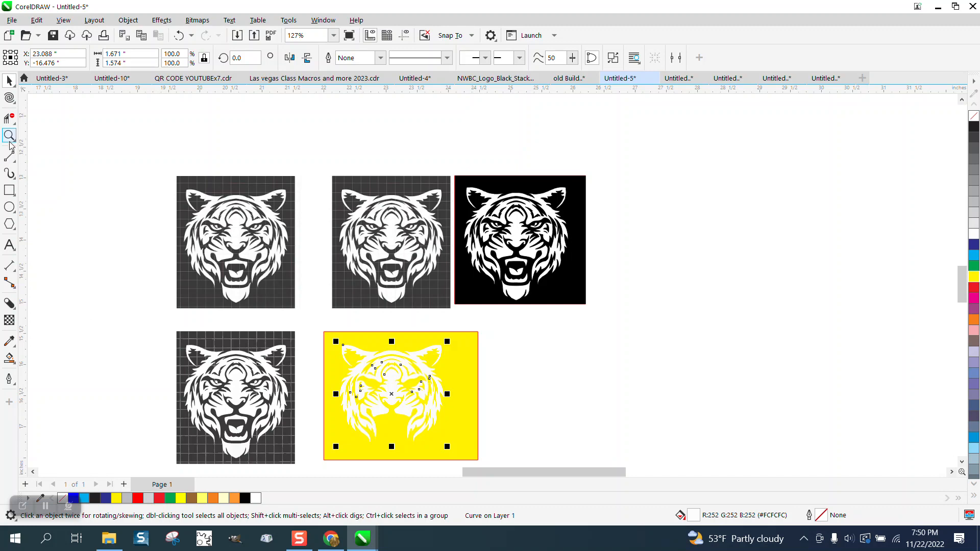
click(9, 135)
drag(183, 329, 473, 430)
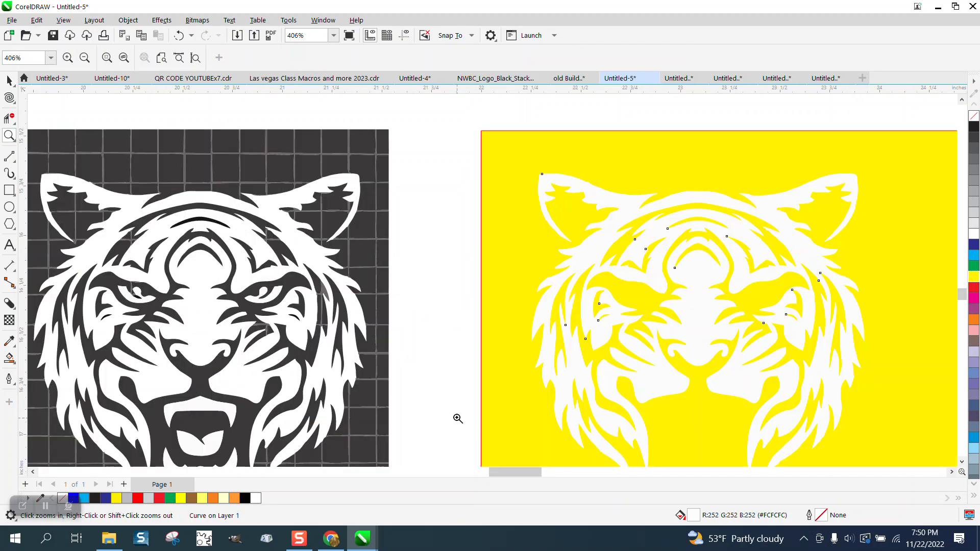
click(9, 81)
key(space)
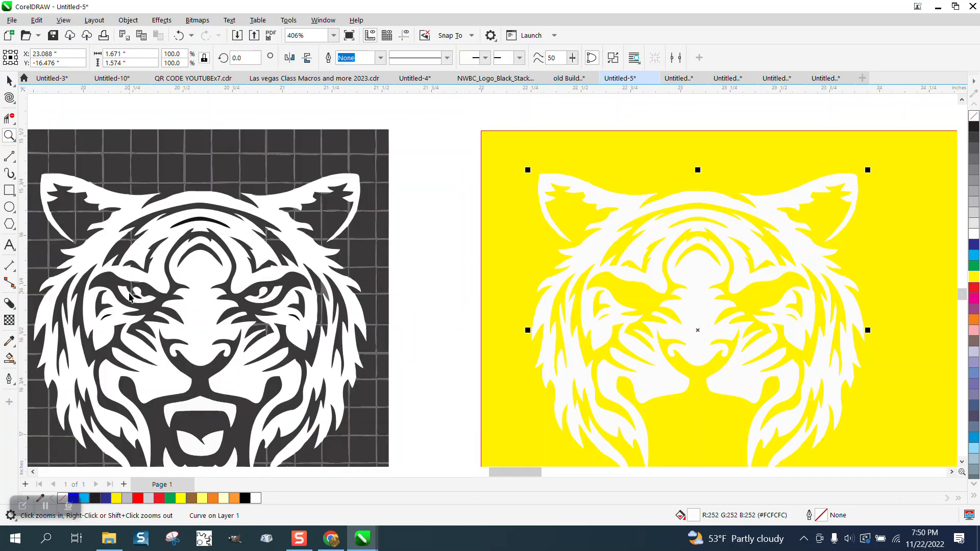
click(131, 296)
drag(130, 296, 277, 297)
key(Right)
scroll(276, 298, down, 1)
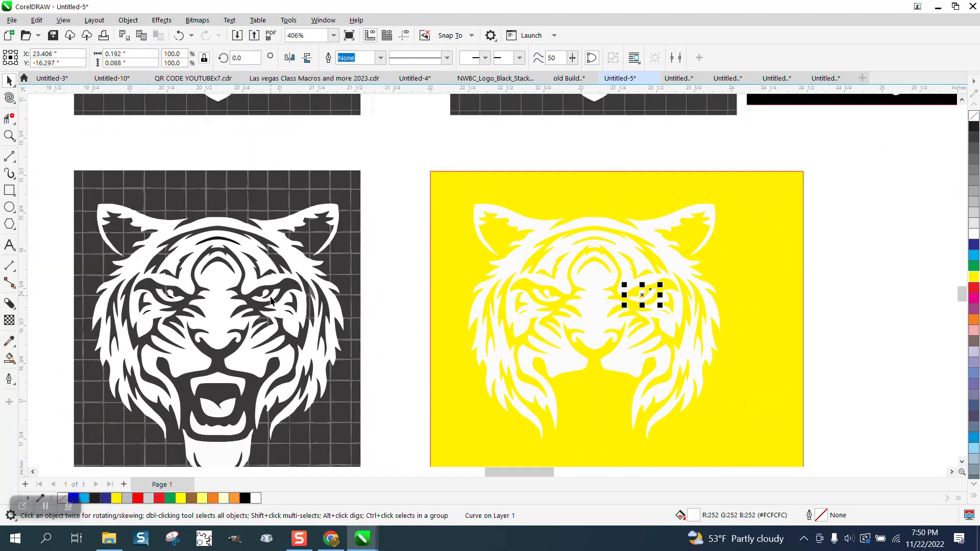
Step: Nudge the traced tiger's white mouth, tongue and chin pieces 2.5 inches right onto the yellow rectangle
click(226, 377)
key(Right)
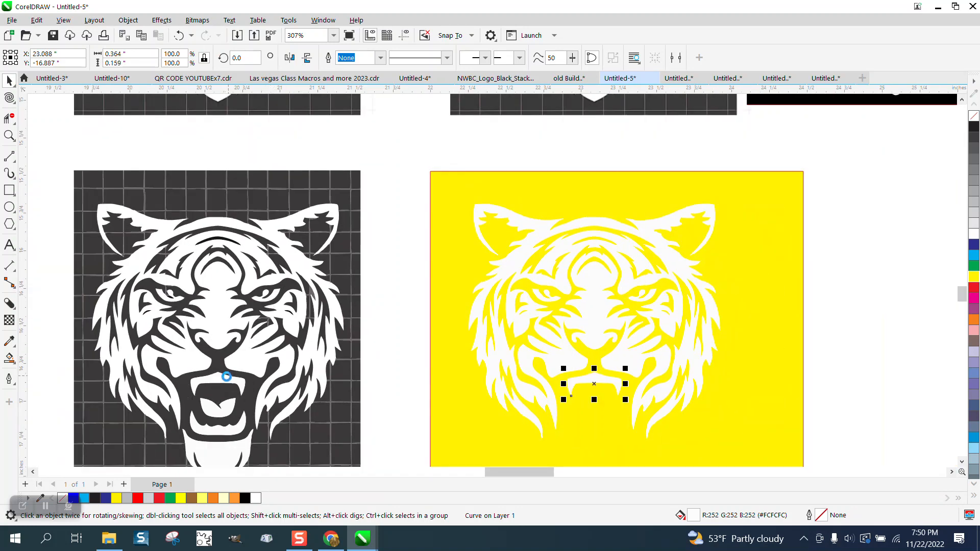
click(231, 416)
key(Right)
click(234, 453)
key(Right)
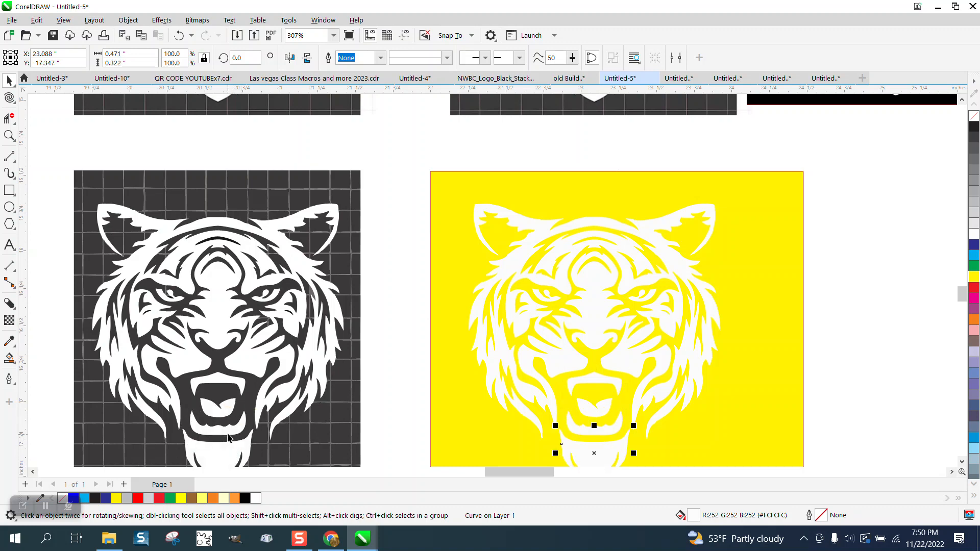
Step: Select all the white tiger pieces on the yellow rectangle and fill them with black
scroll(177, 356, down, 1)
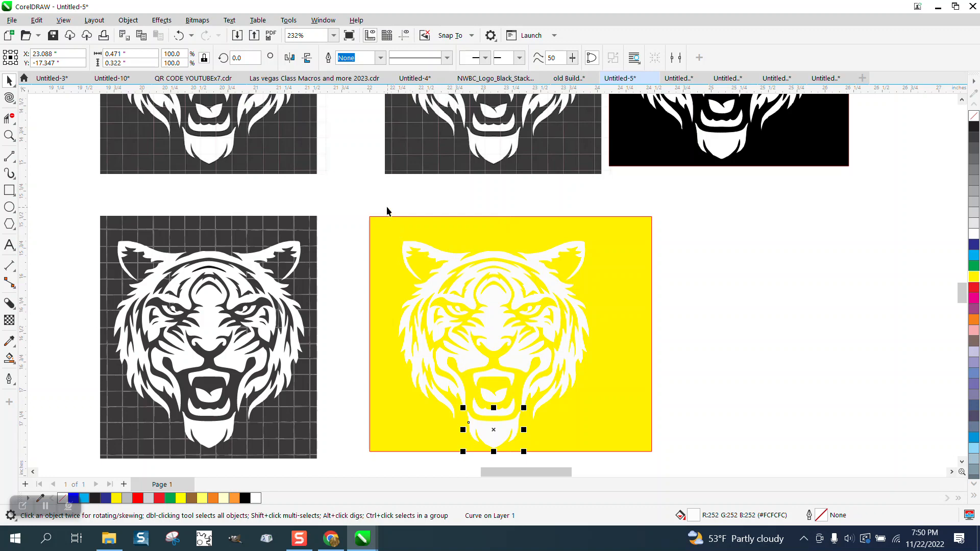
drag(387, 211, 489, 400)
drag(623, 454, 625, 456)
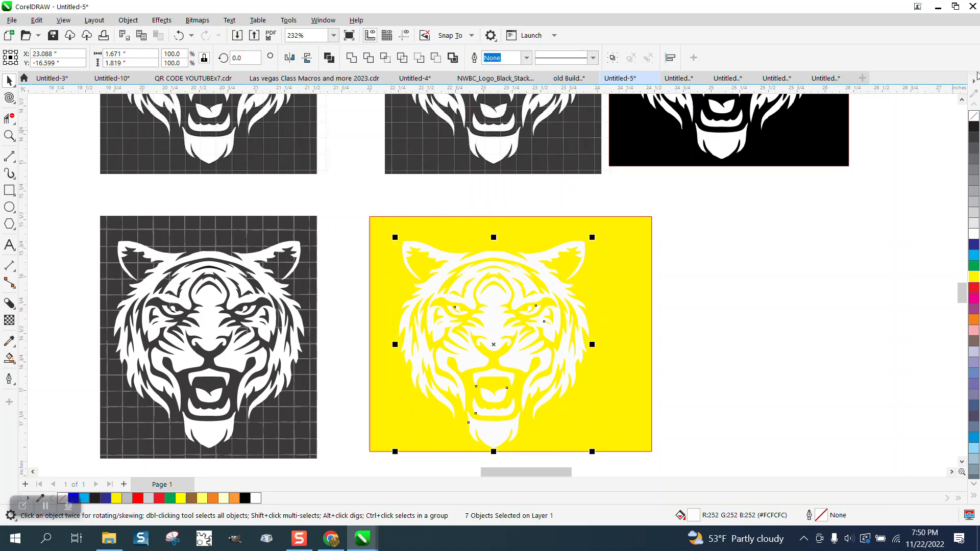
click(974, 128)
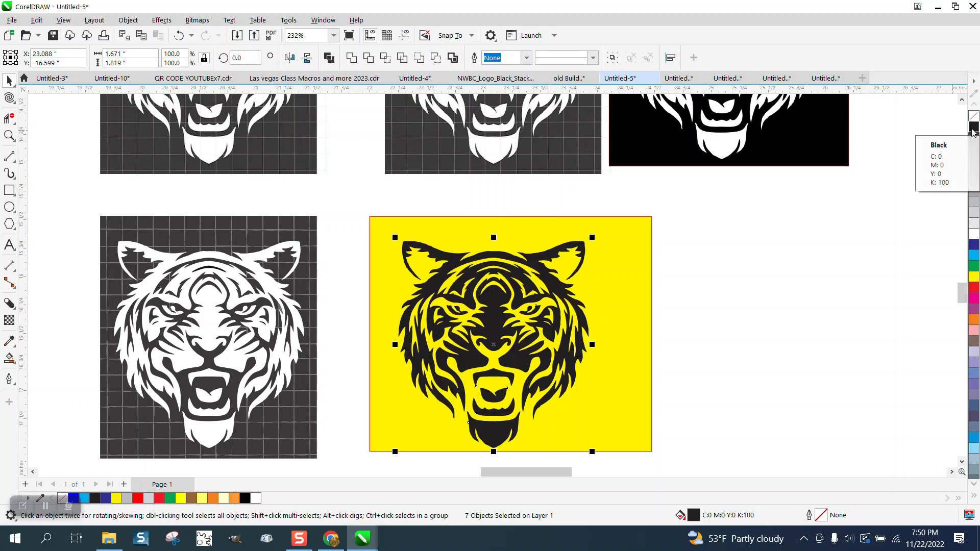
scroll(705, 313, down, 2)
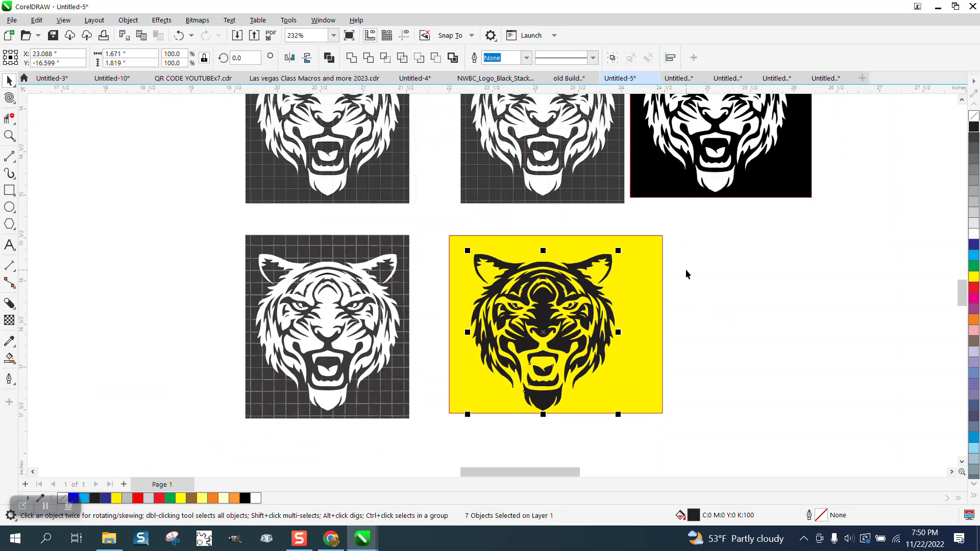
Step: Undo the yellow rectangle's accidental shift and the black fill of the tiger pieces
click(652, 296)
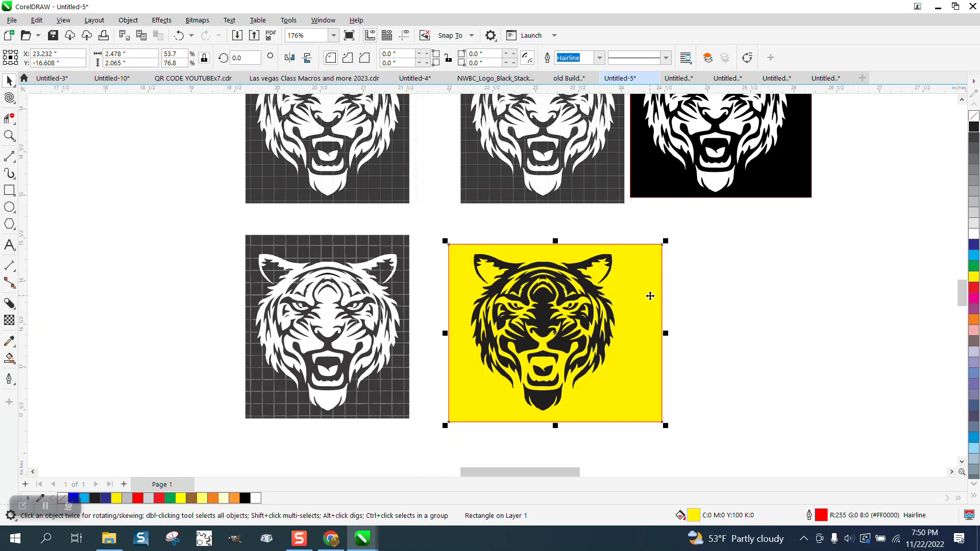
click(179, 36)
click(180, 36)
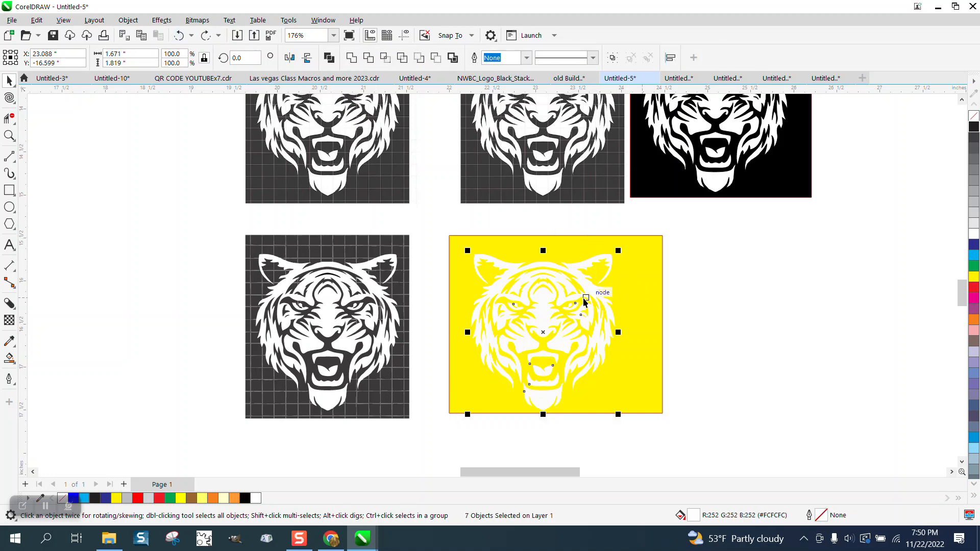
Step: Shift the yellow rectangle slightly down and left, and give all seven tiger pieces no fill and a black hairline outline
click(636, 288)
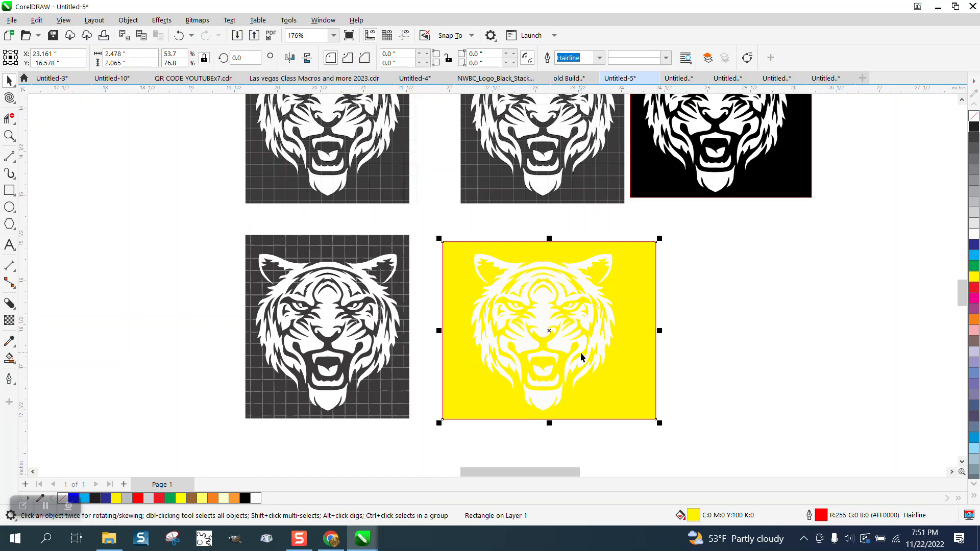
mouse_move(638, 326)
mouse_down()
mouse_move(804, 207)
mouse_move(685, 332)
mouse_move(639, 335)
mouse_move(633, 325)
mouse_move(642, 338)
mouse_up()
drag(691, 235, 692, 291)
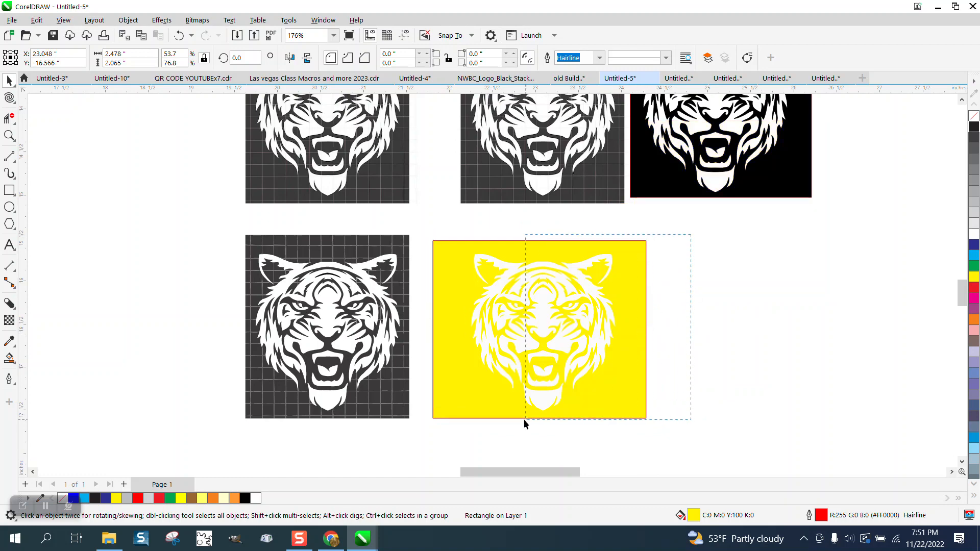
drag(525, 421, 450, 418)
click(975, 123)
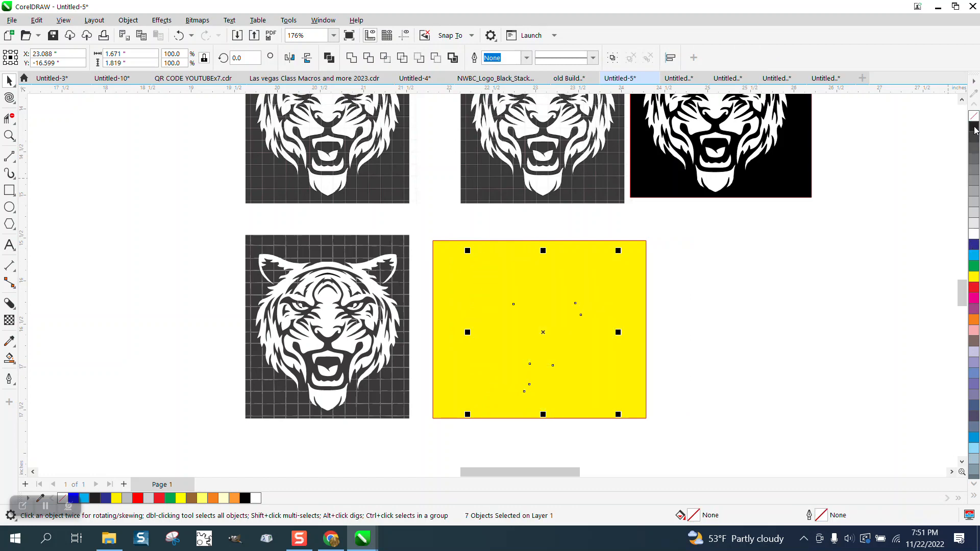
right_click(975, 127)
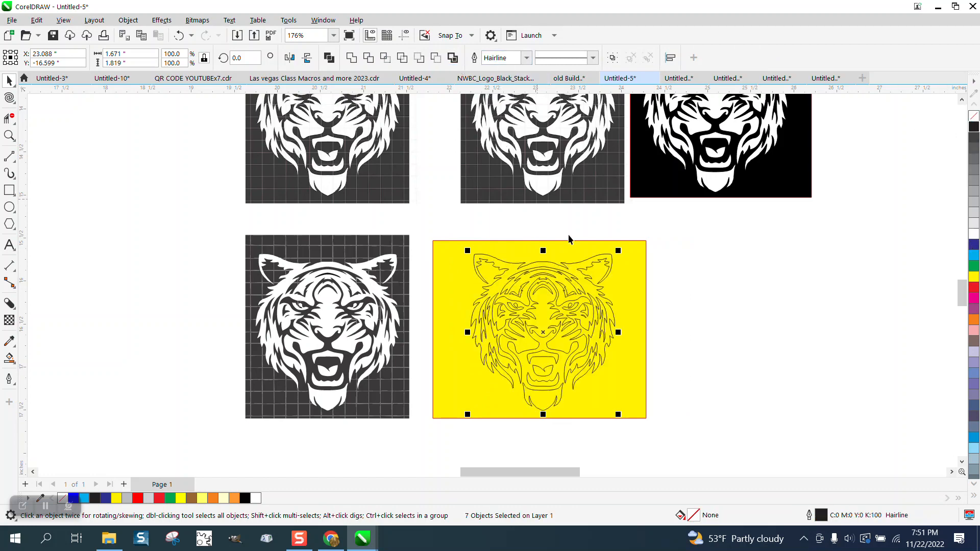
Step: Smart-fill the area around the outlined tiger head on the yellow rectangle with black, without an outline
click(627, 324)
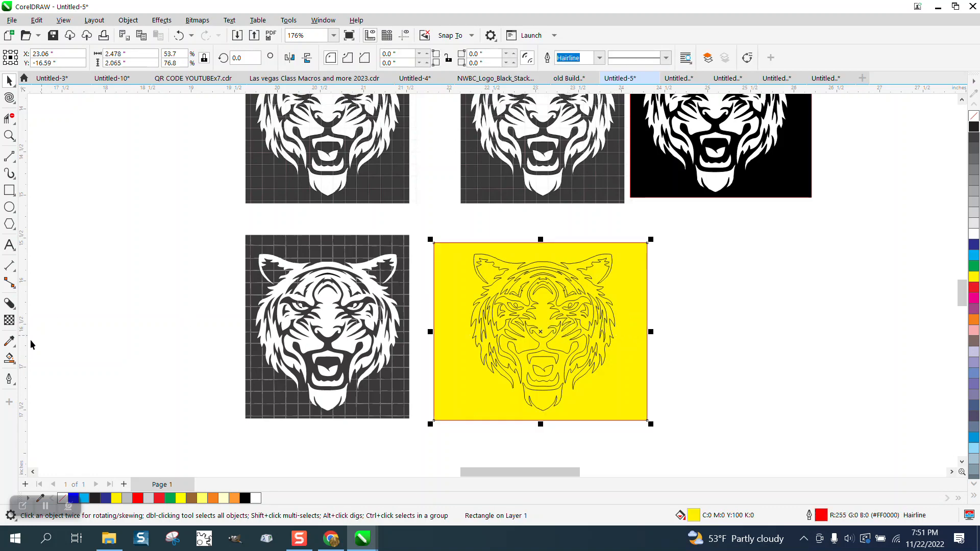
click(9, 358)
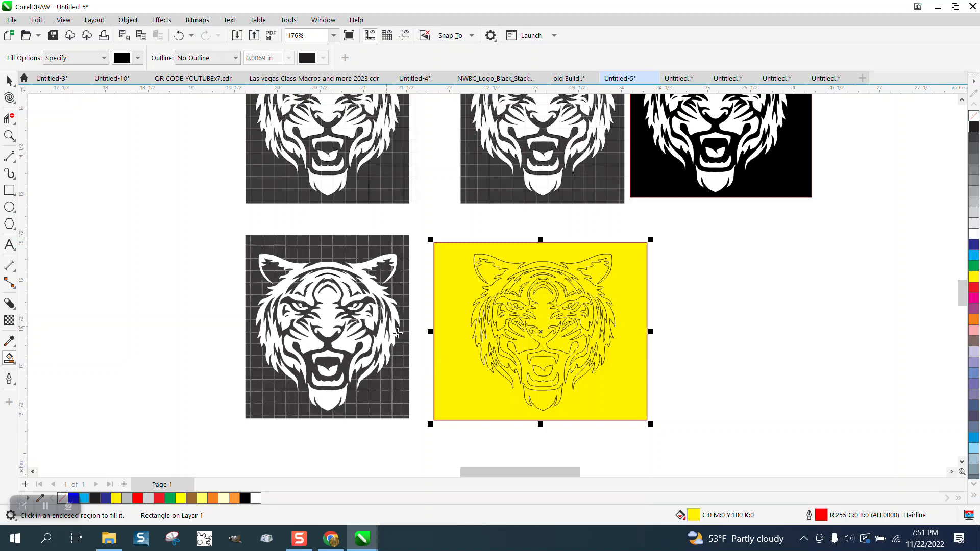
click(455, 367)
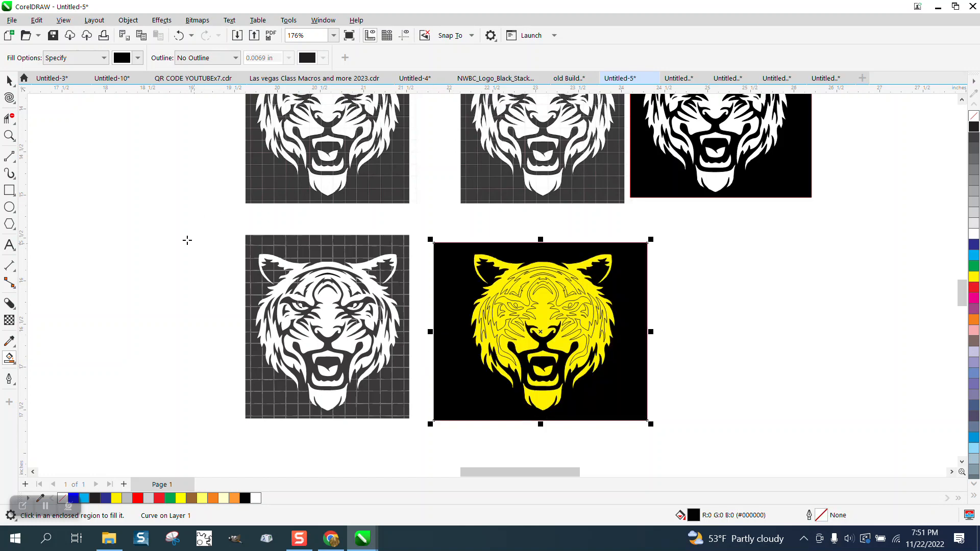
Step: Smart-fill the stripes on the left side of the face, the eye markings and the outer forehead band with black
click(9, 135)
drag(437, 234, 670, 383)
click(9, 358)
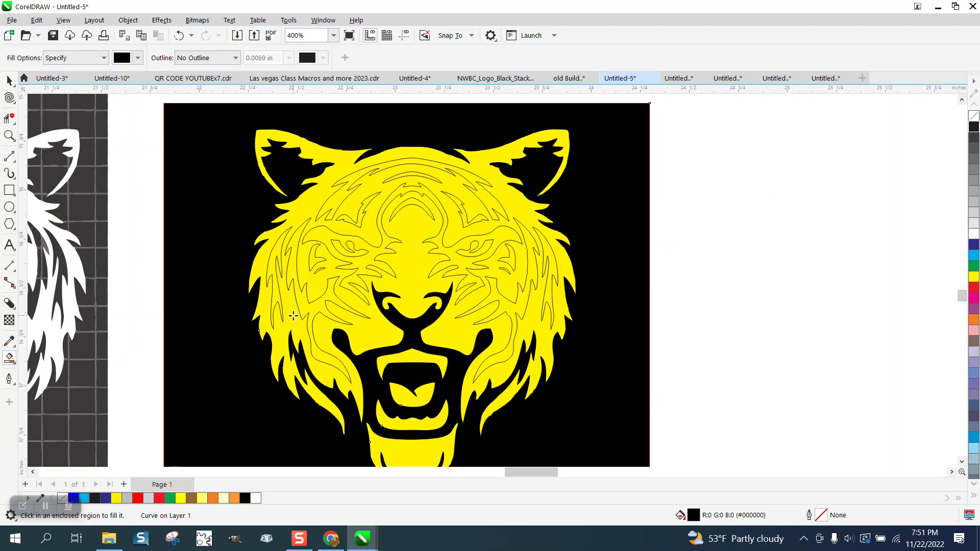
click(276, 297)
click(306, 298)
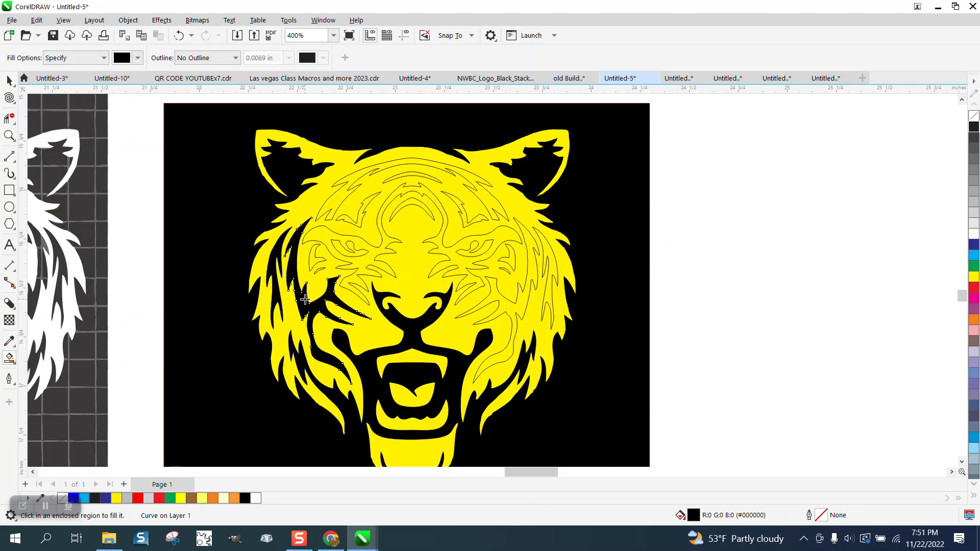
click(315, 264)
click(329, 242)
click(343, 205)
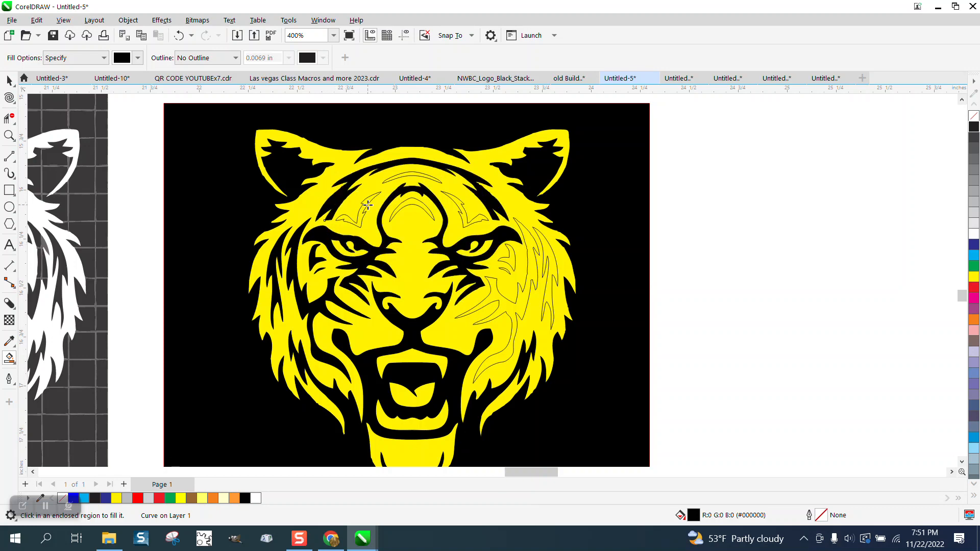
Step: Smart-fill the remaining forehead stripes and the stripes on the right side of the face with black, and clear the selection
click(367, 206)
click(412, 174)
click(414, 200)
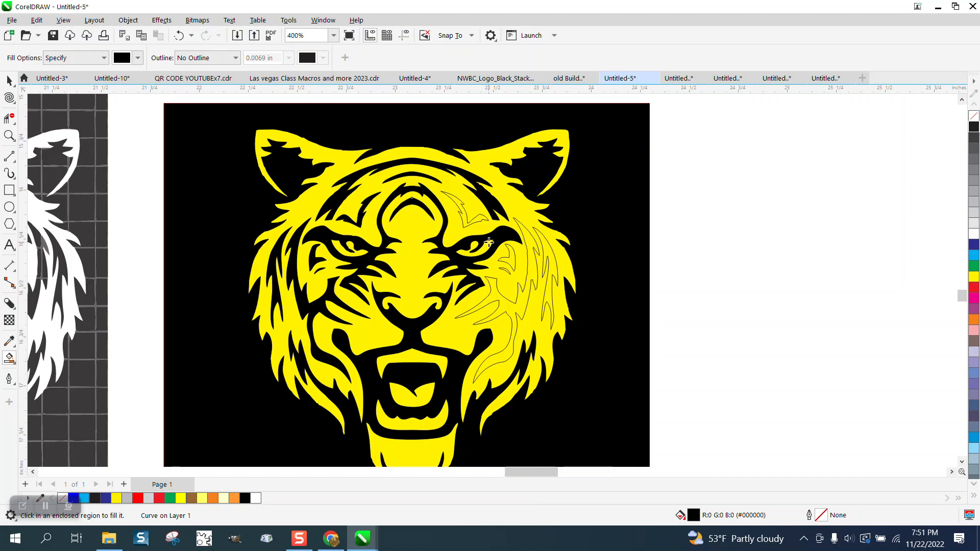
click(498, 297)
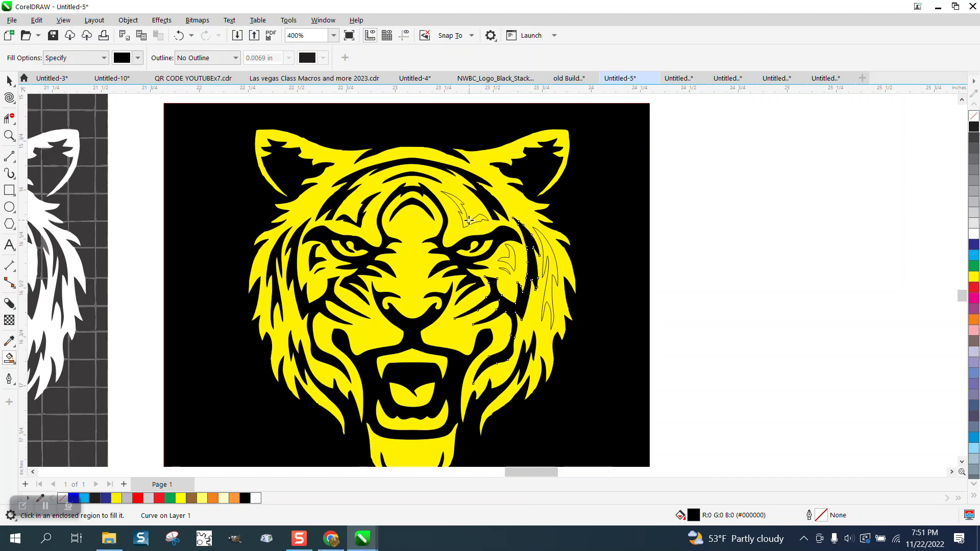
click(464, 222)
click(549, 254)
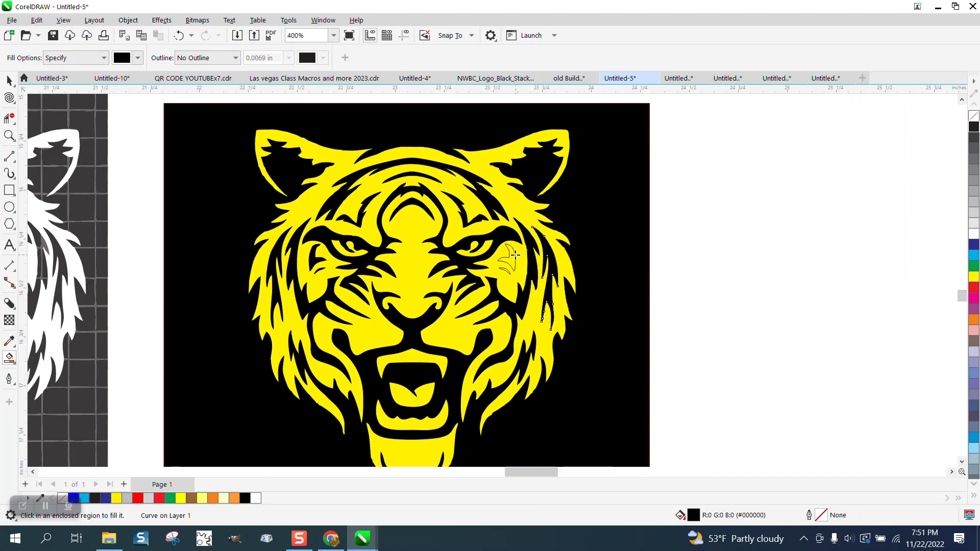
click(511, 257)
scroll(434, 271, down, 1)
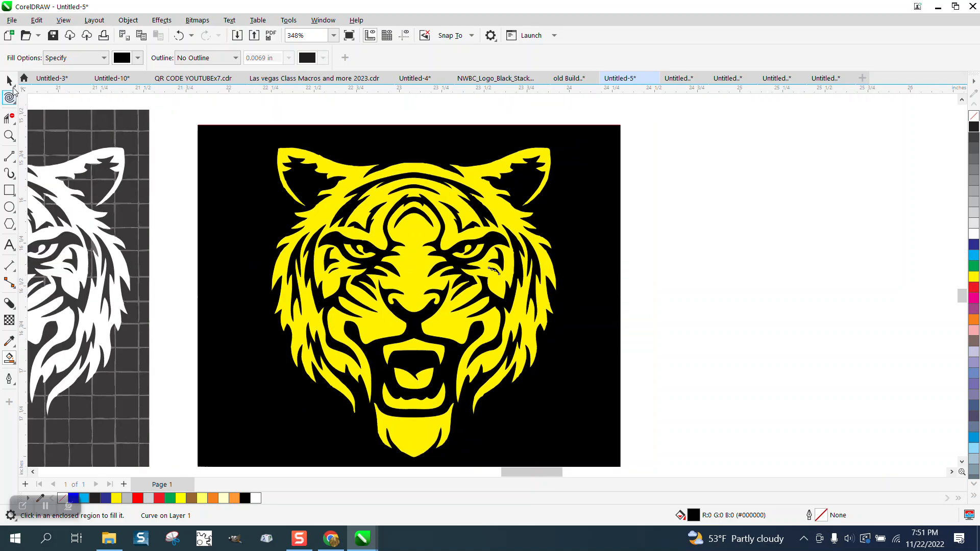
key(space)
scroll(608, 235, down, 2)
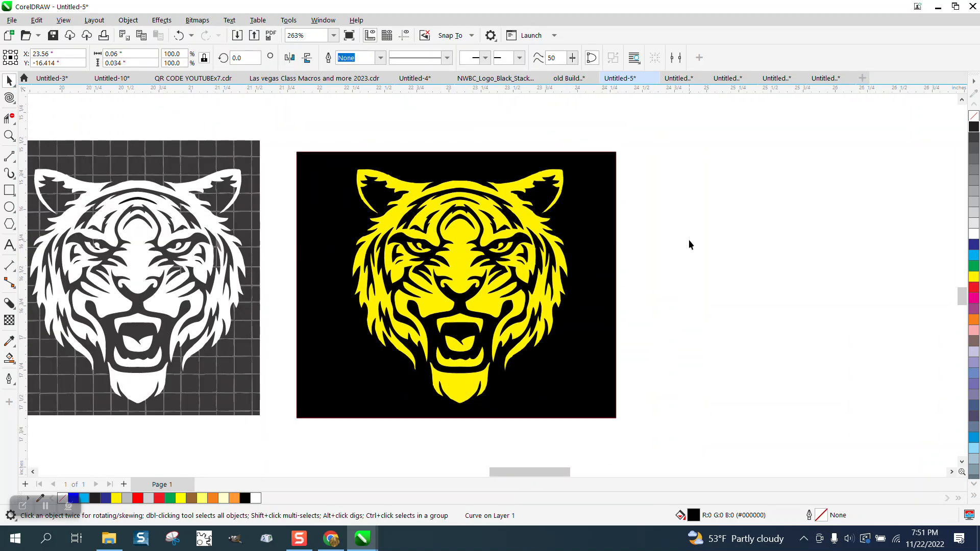
click(688, 240)
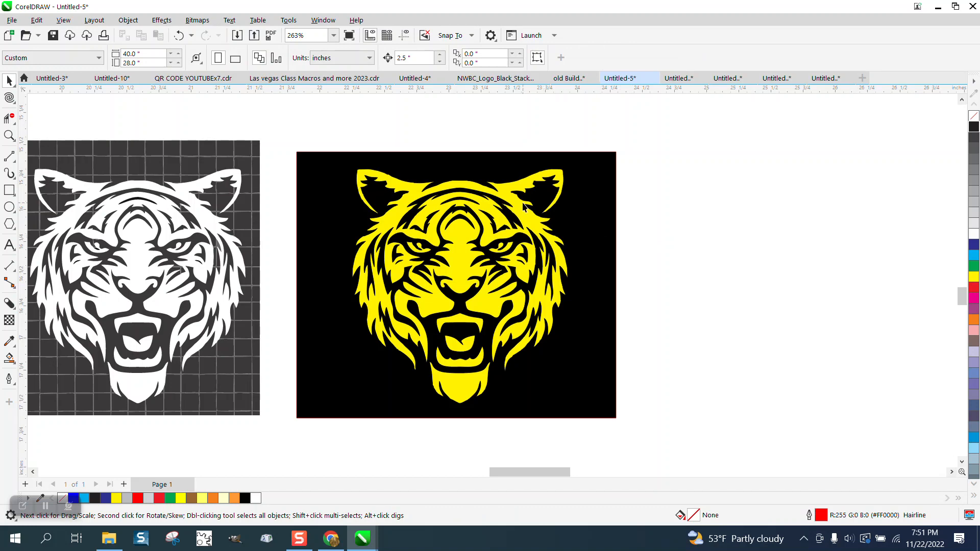
drag(609, 197, 935, 204)
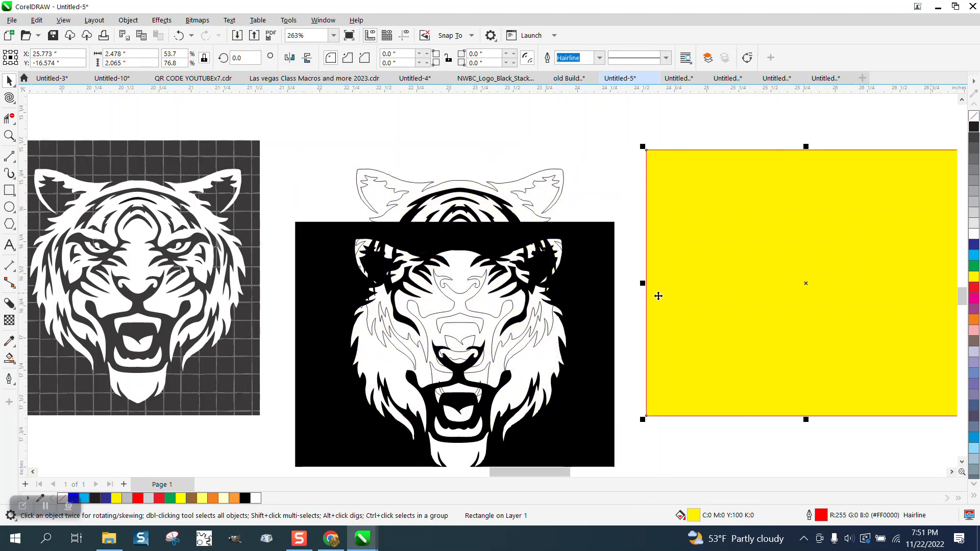
click(182, 38)
click(182, 38)
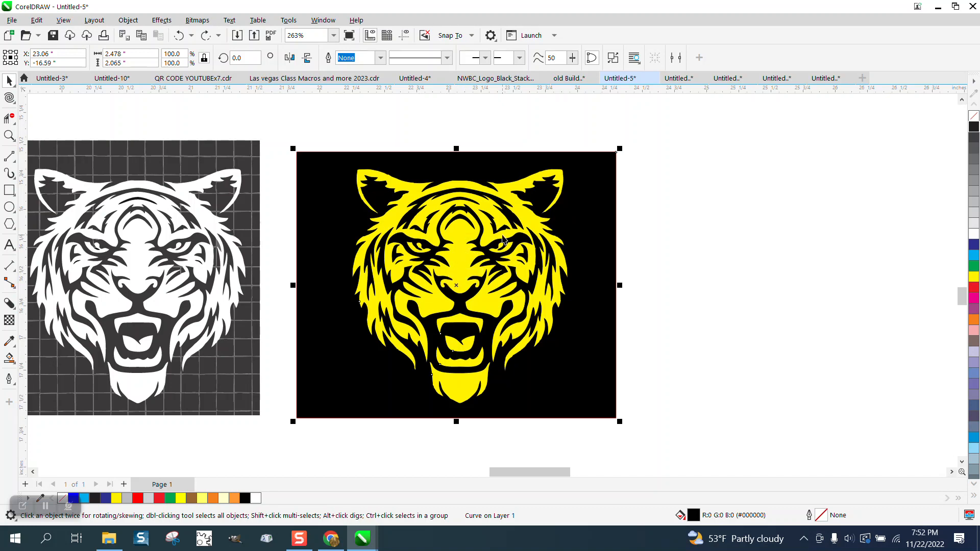
Step: Nudge the black background piece 2.5 inches right, off the yellow rectangle
scroll(502, 241, down, 1)
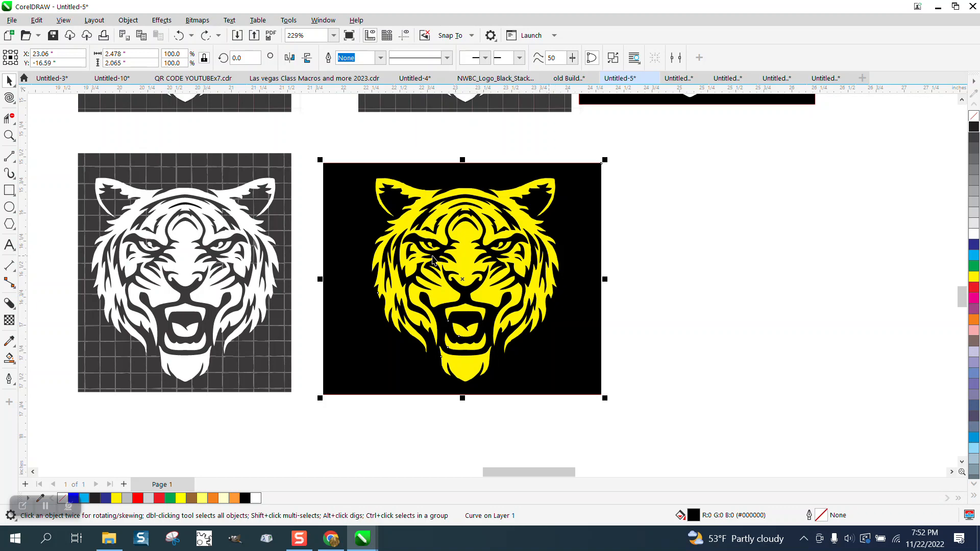
click(587, 207)
key(Right)
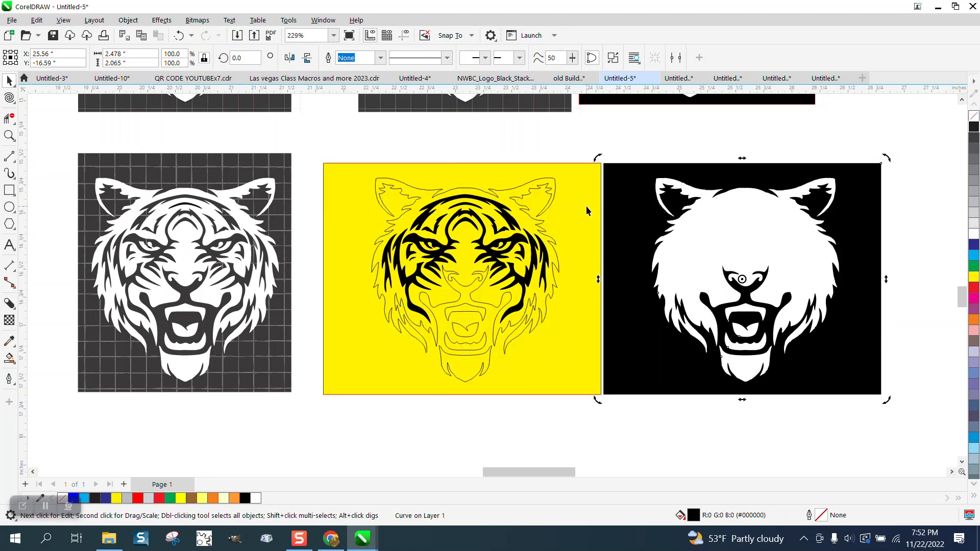
Step: Delete the yellow rectangle and return the black background piece to its place around the tiger
click(583, 217)
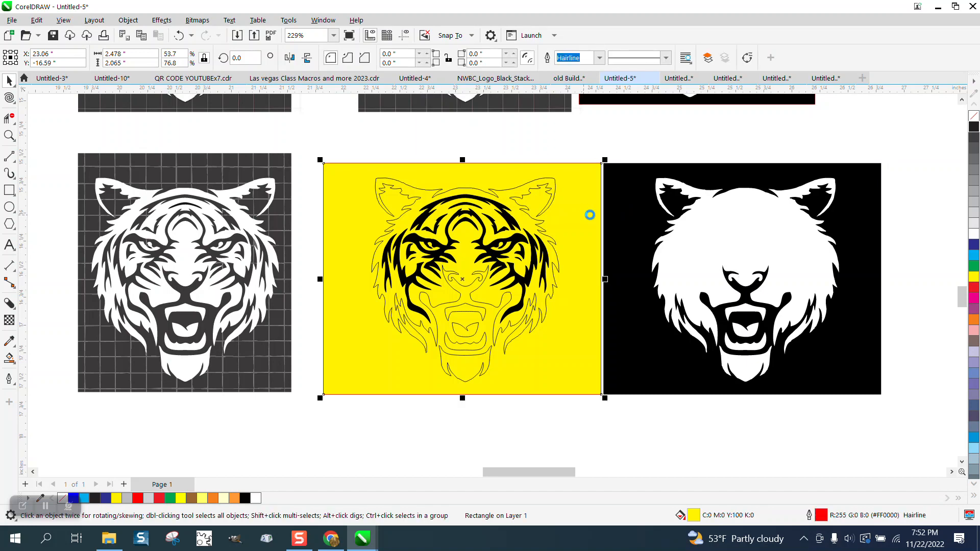
key(Delete)
click(635, 217)
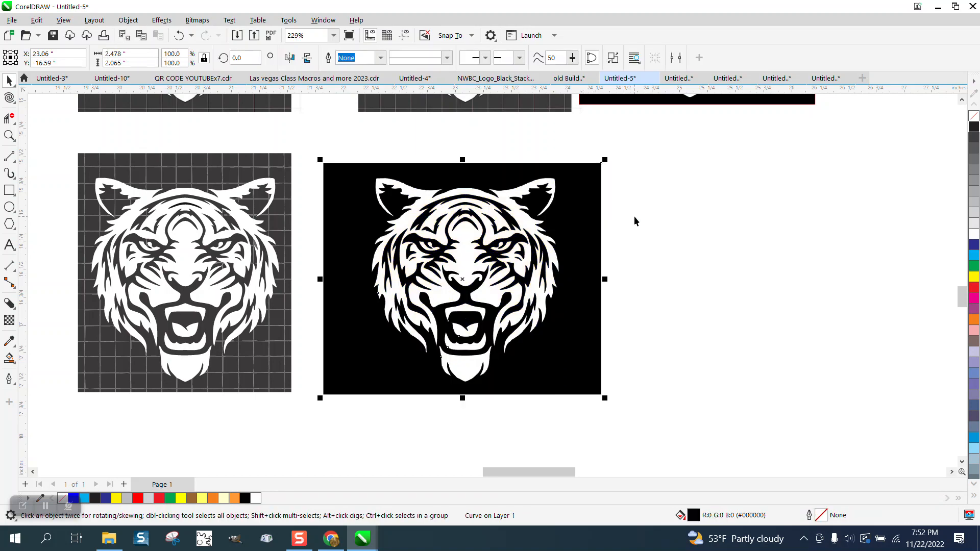
click(651, 241)
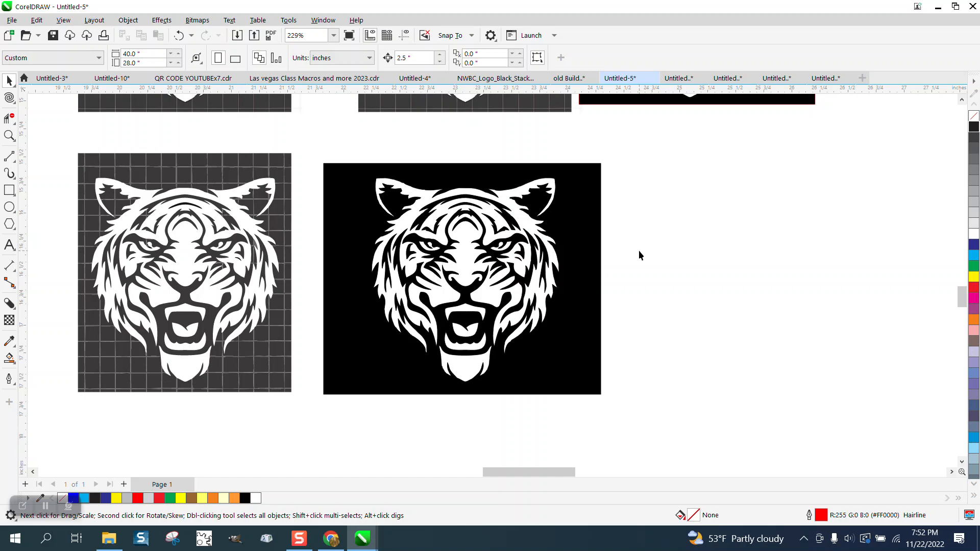
Step: Draw a 2.478 by 2.065 inch rectangle exactly over the black background and fill it with orange
click(6, 192)
drag(323, 163, 601, 394)
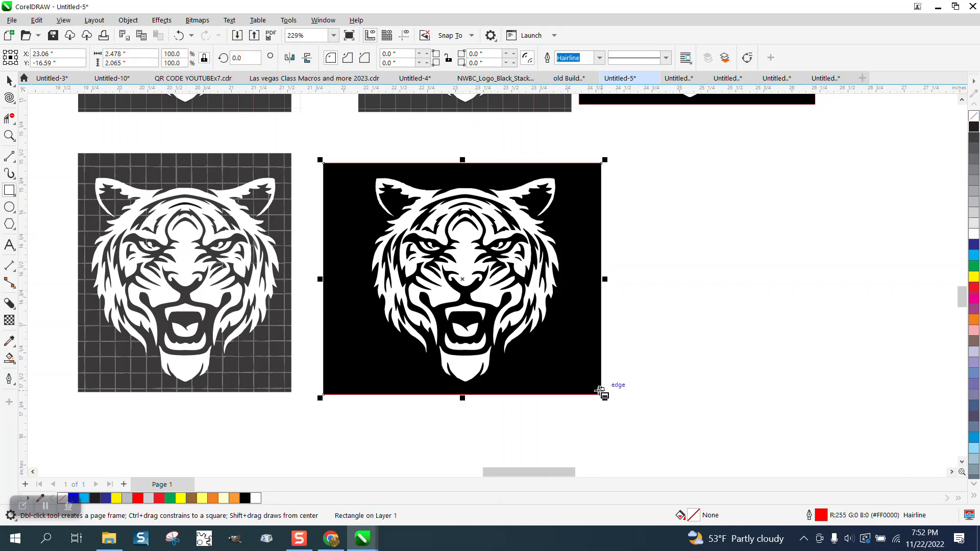
key(Right)
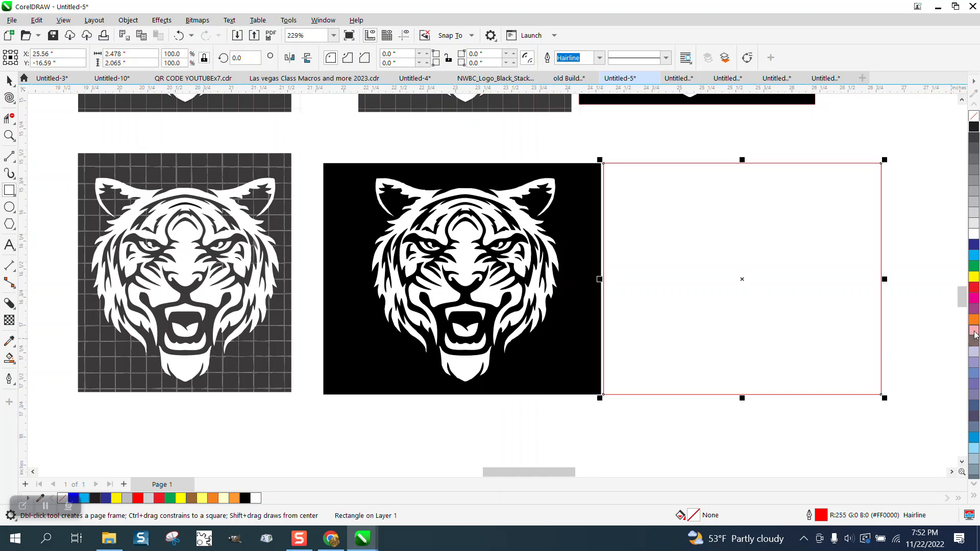
click(974, 321)
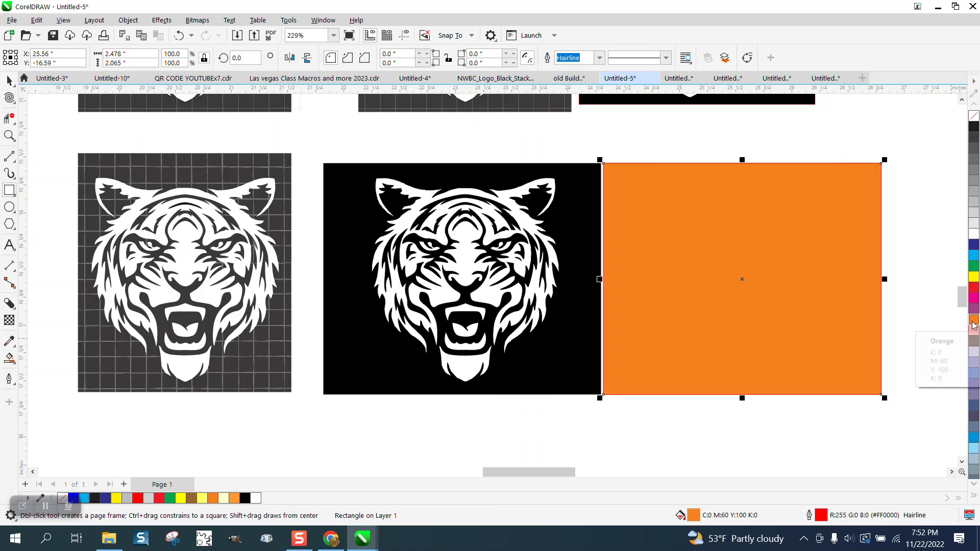
key(Left)
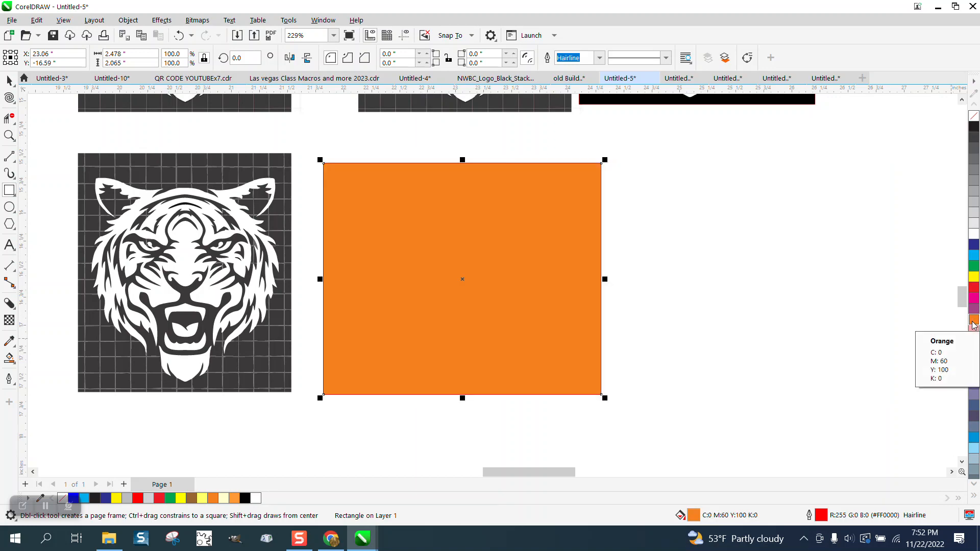
Step: Send the orange rectangle to the back of the page, behind the black tiger artwork
click(128, 25)
mouse_move(148, 208)
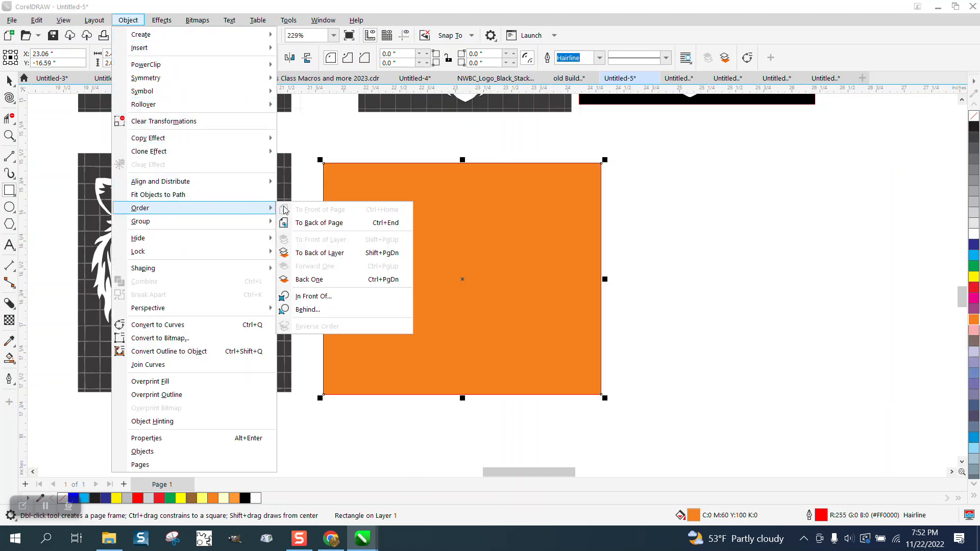
click(318, 224)
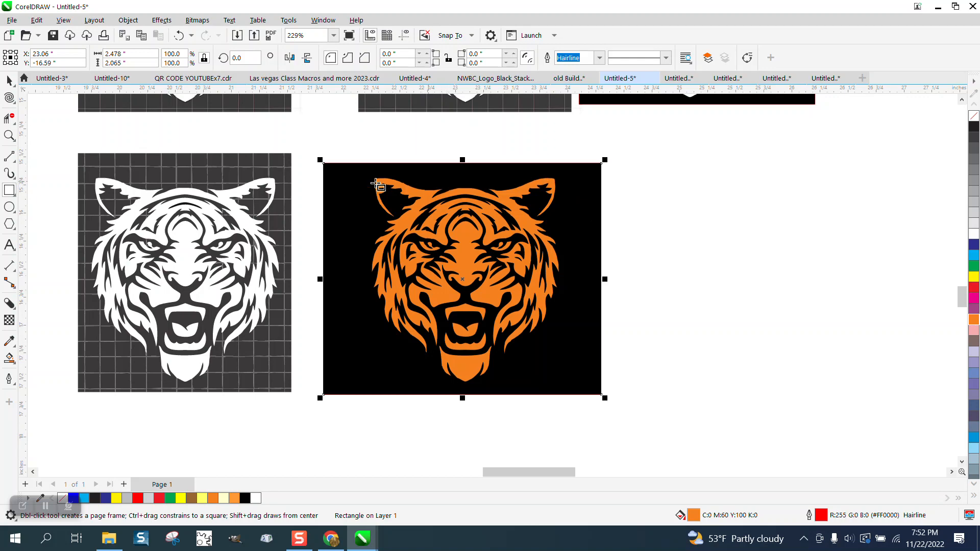
Step: Select all the tiger pieces and stripes lying inside the black background
click(9, 80)
drag(305, 153, 646, 387)
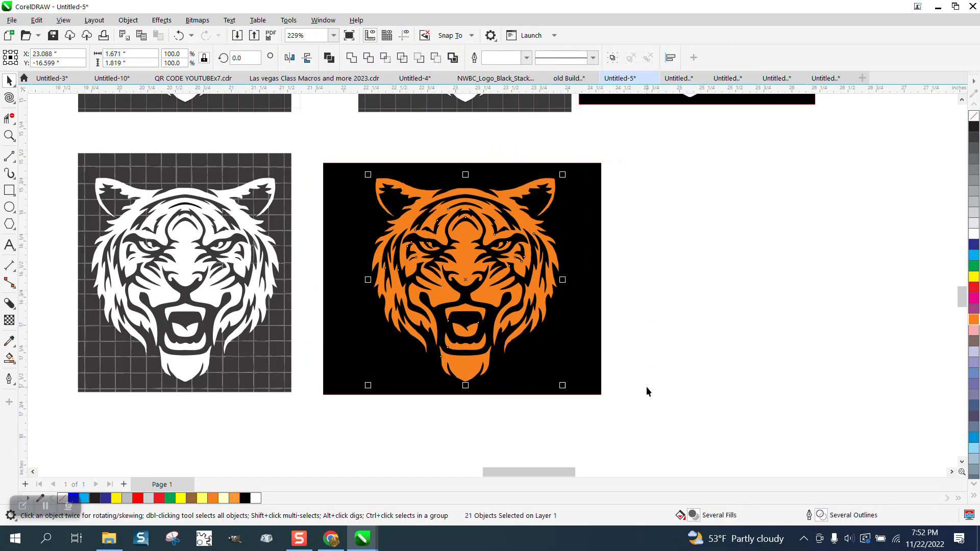